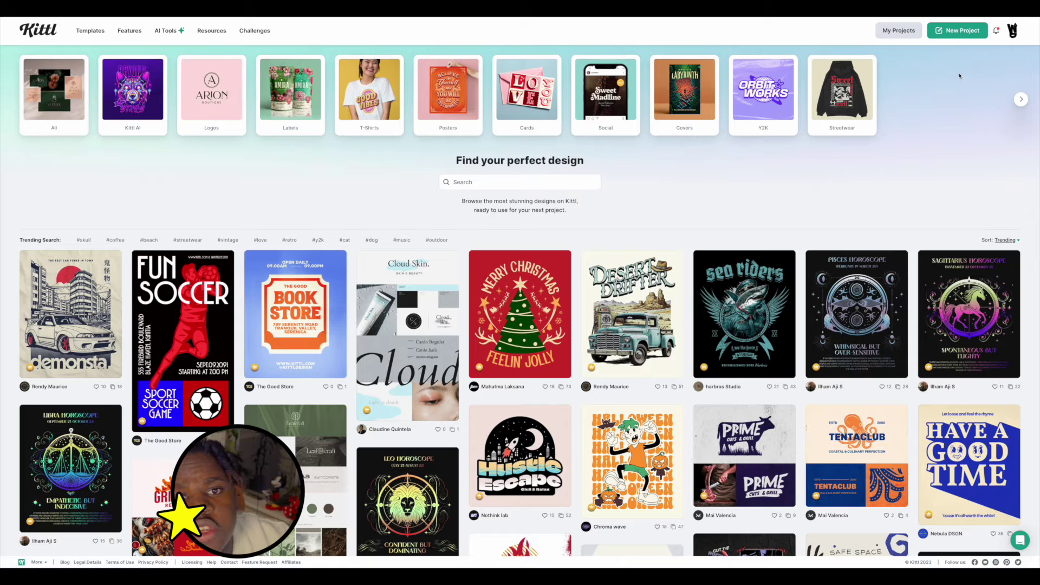
- Start a new Kittl project to bring up the artboard size presets
left_click(965, 27)
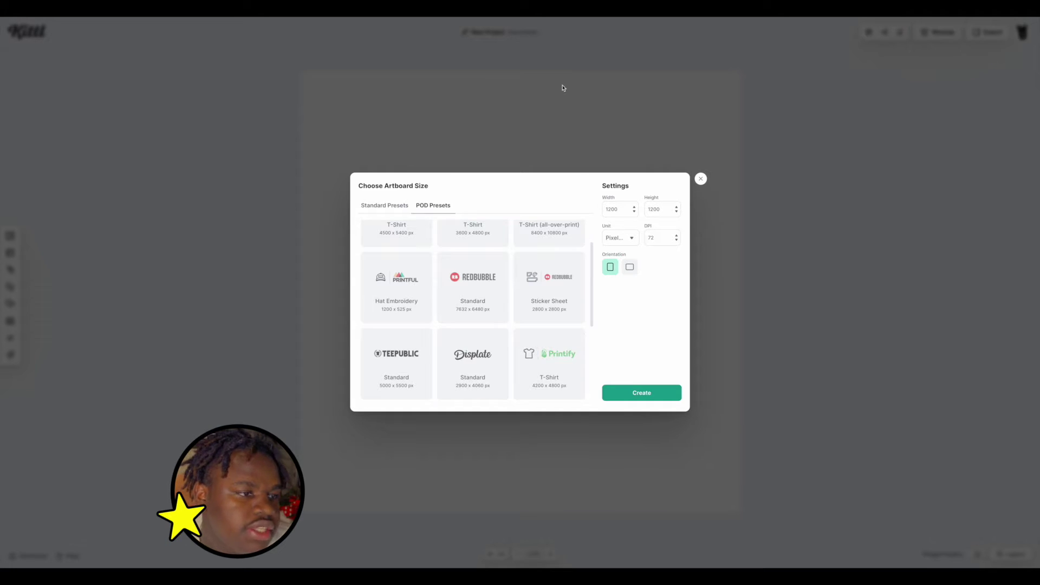
- Create a blank artboard from the TeePublic Standard preset (5000 × 5500 px, 300 DPI)
scroll(513, 292, "down", 3)
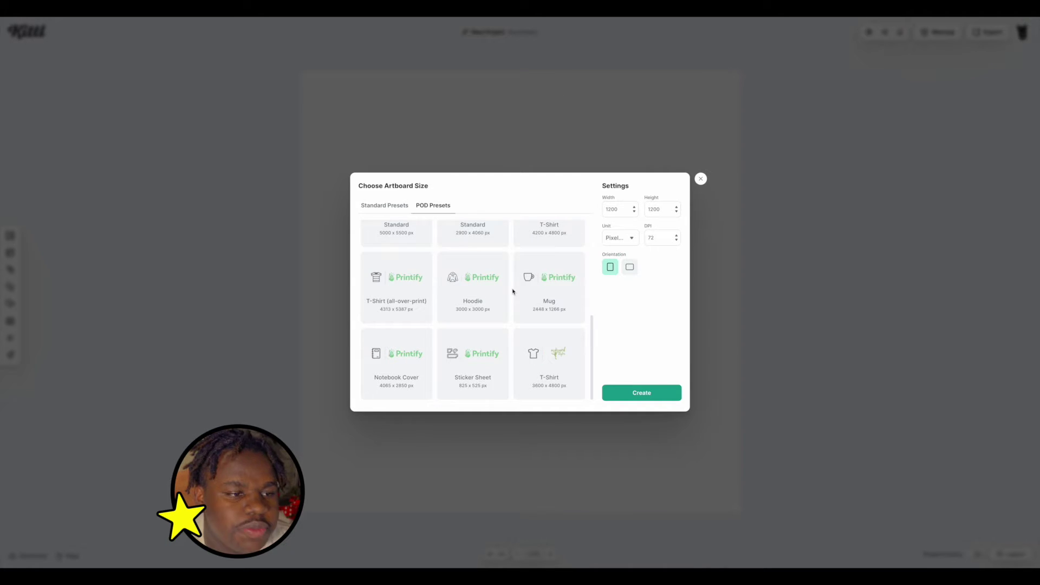
scroll(513, 292, "up", 3)
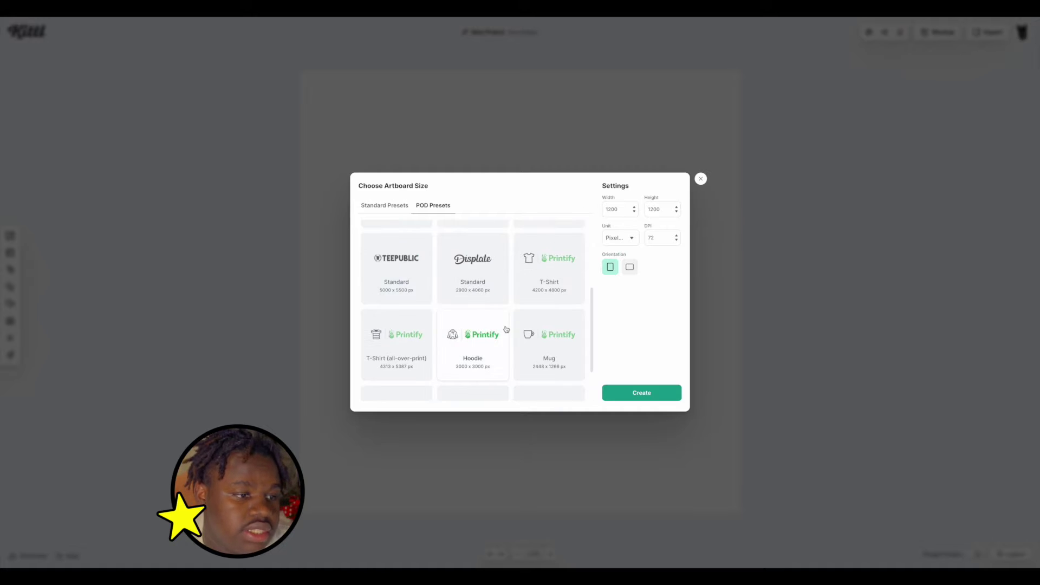
left_click(396, 314)
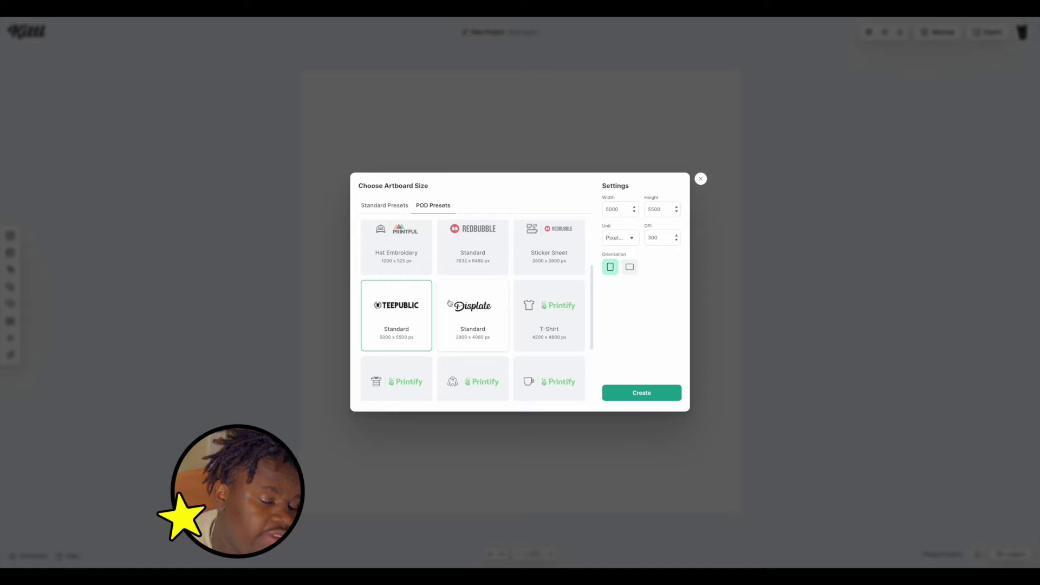
left_click(632, 398)
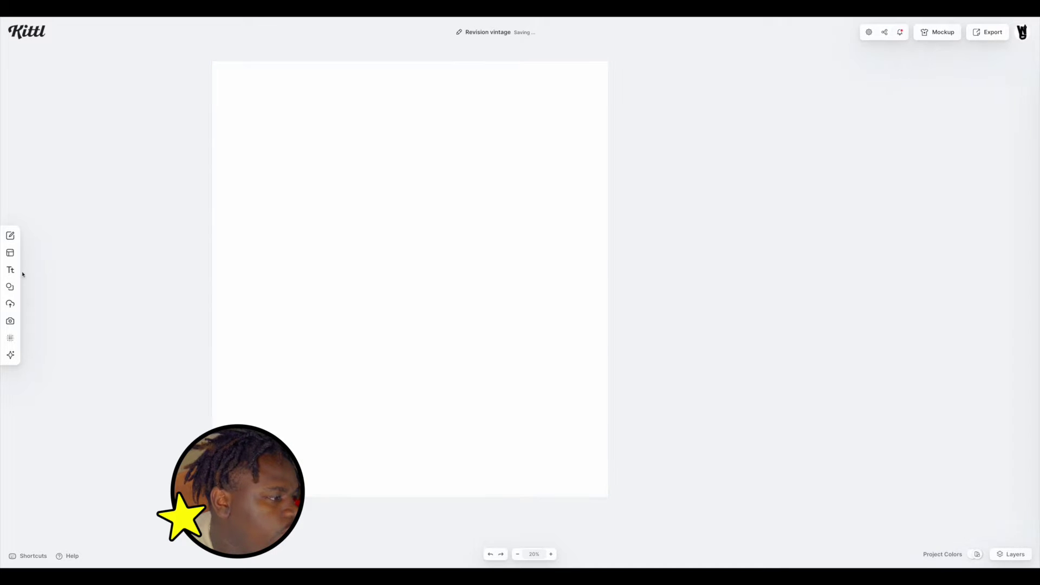
- Add a 'REVISION' headline and set it in the Tricot typeface
left_click(10, 270)
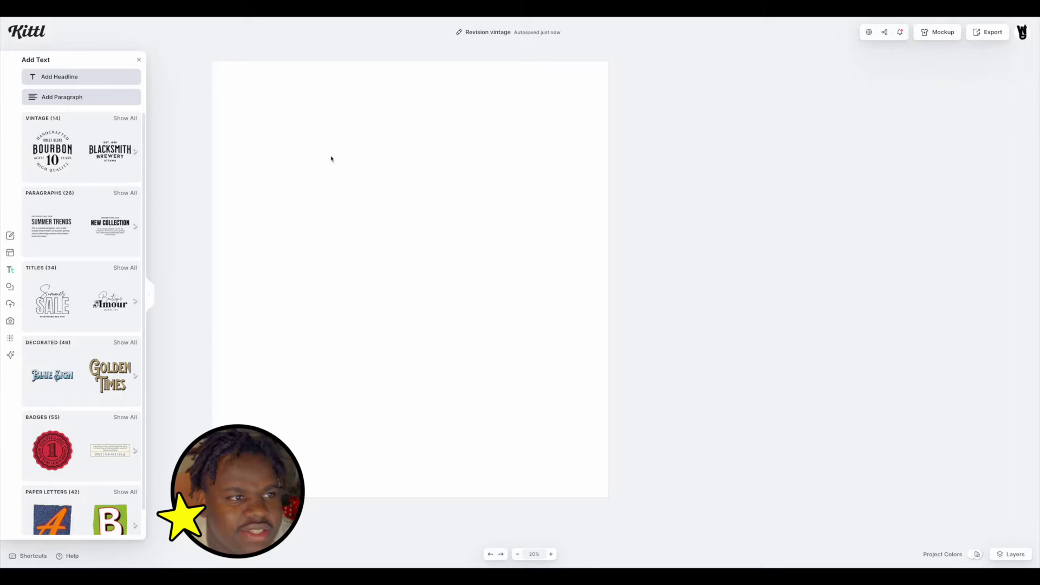
left_click(91, 77)
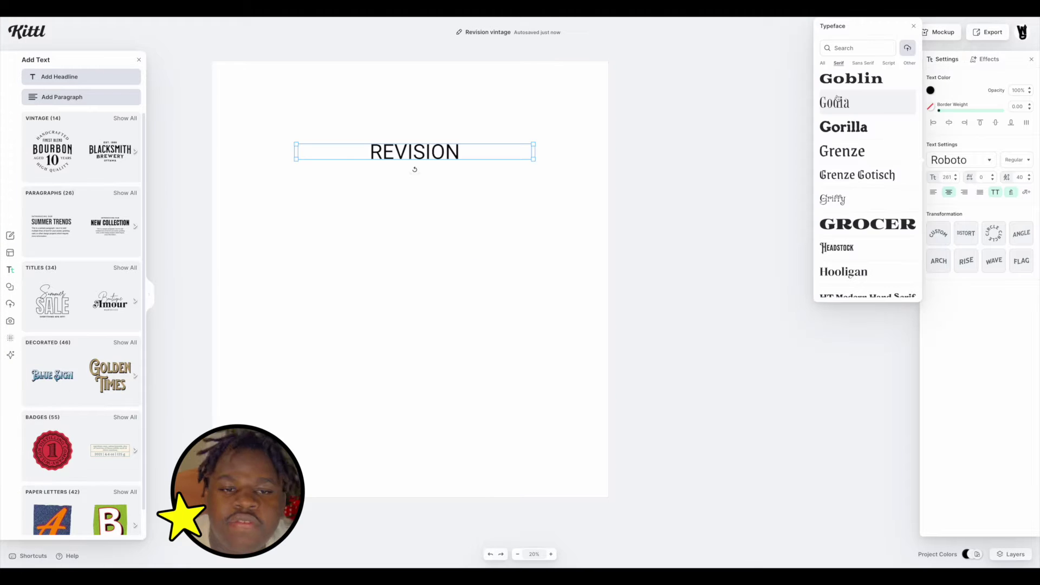
scroll(857, 157, "down", 5)
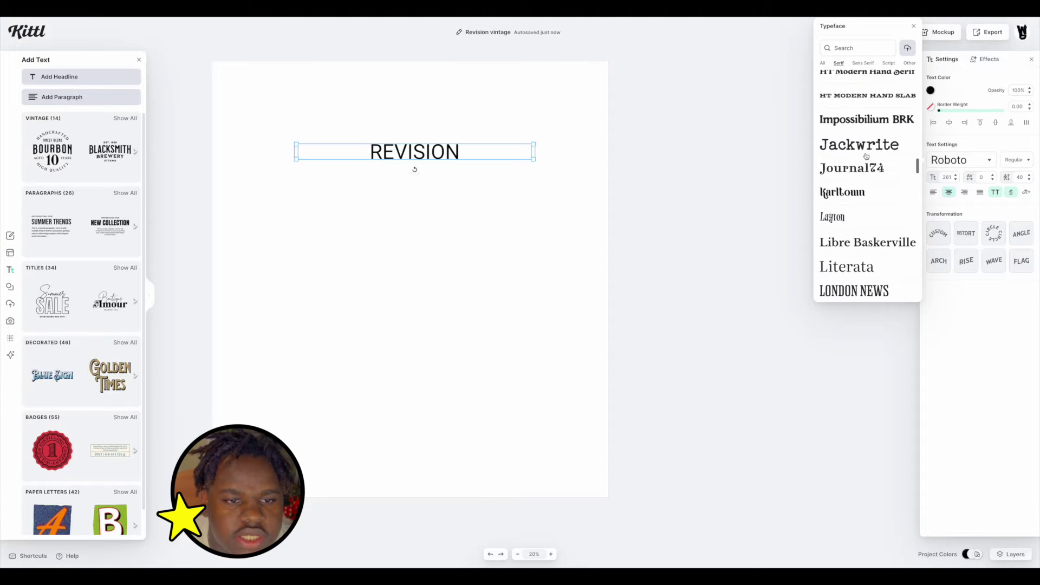
scroll(858, 156, "down", 6)
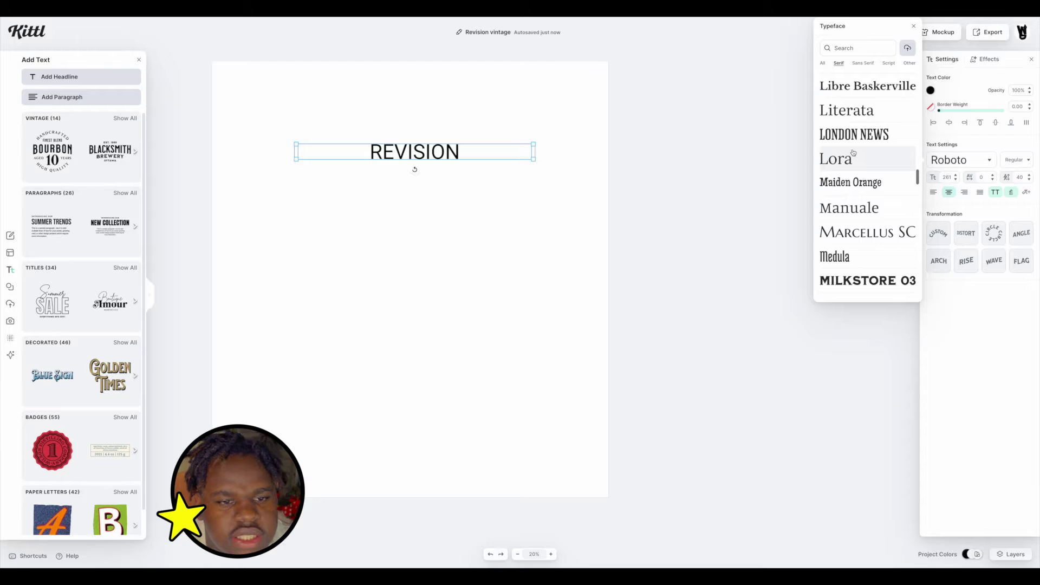
scroll(853, 152, "down", 6)
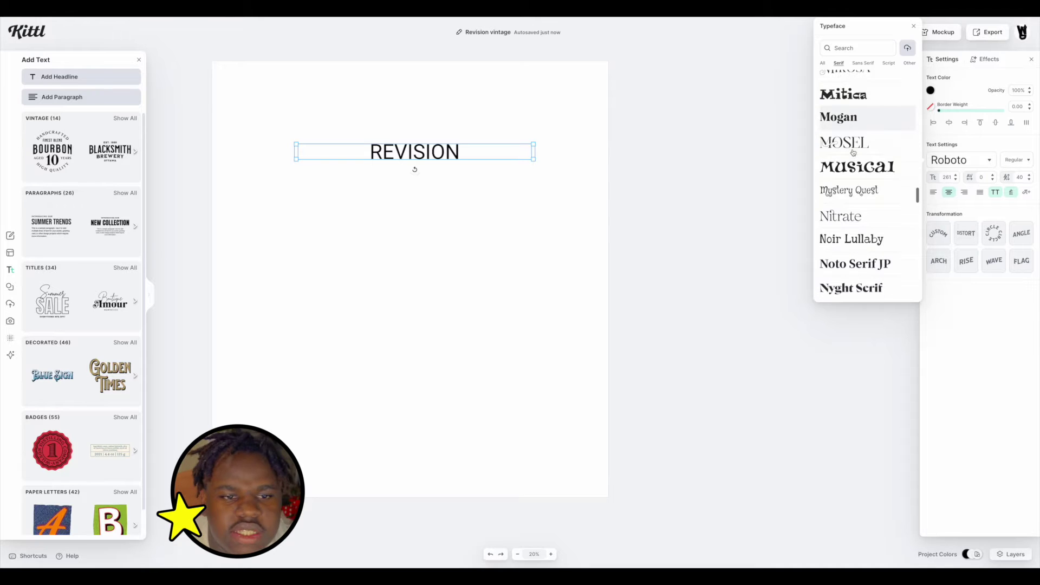
scroll(854, 152, "down", 10)
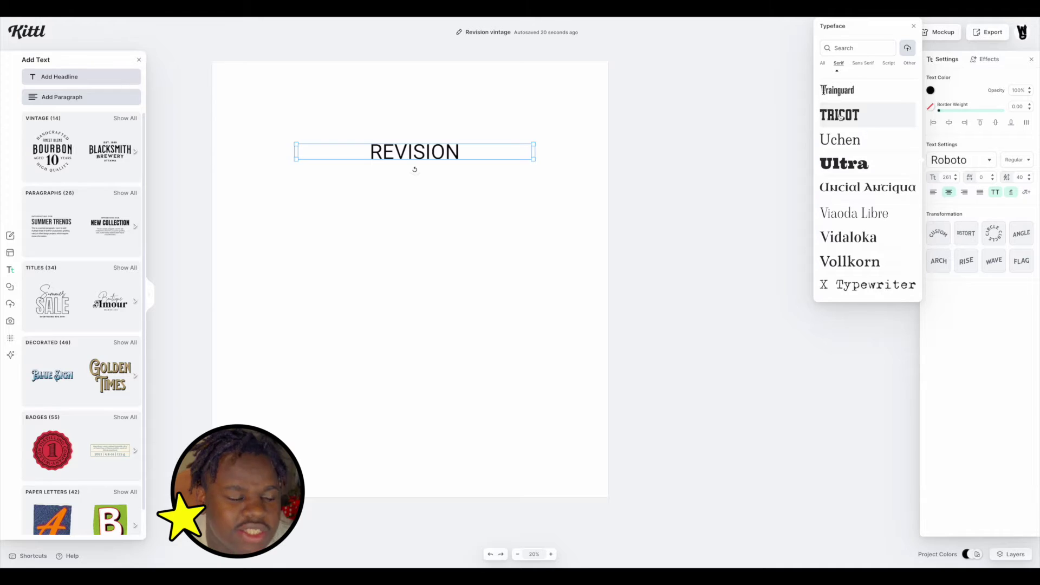
left_click(839, 116)
left_click(177, 81)
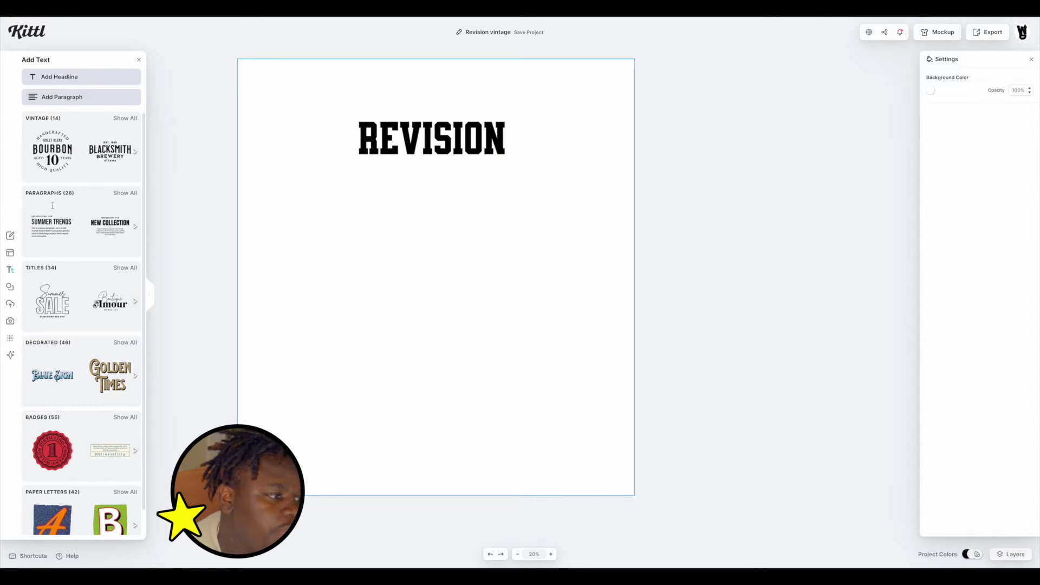
scroll(97, 273, "down", 1)
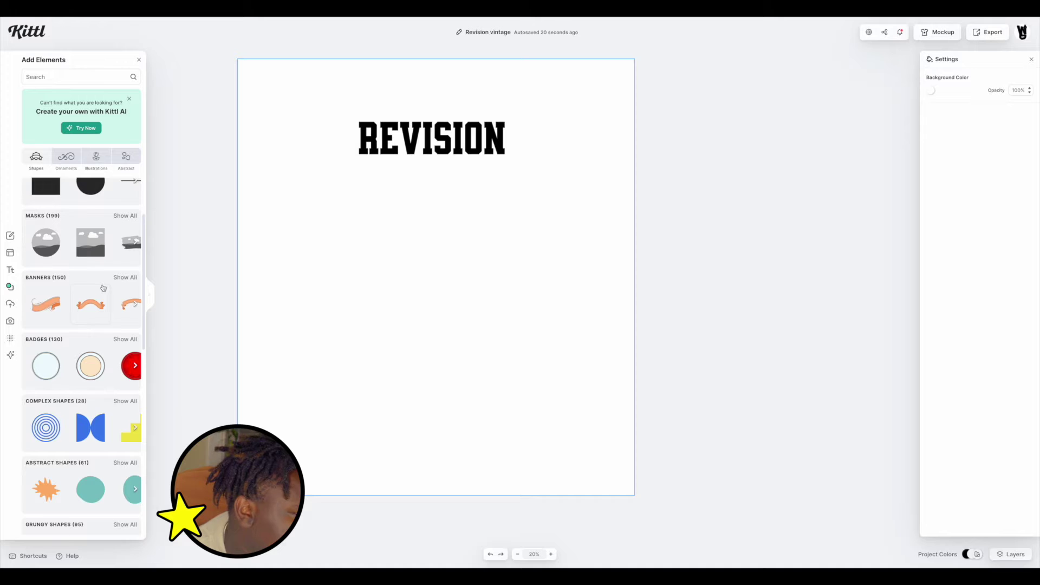
- Add the wavy badge, enlarge it, and position it beneath the REVISION headline
scroll(103, 288, "down", 1)
left_click(127, 330)
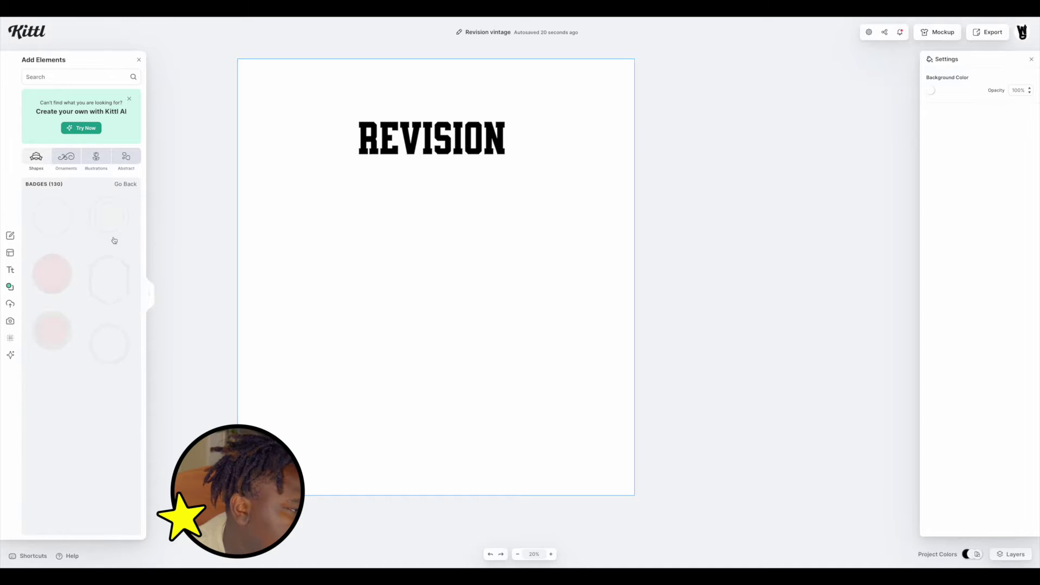
left_click(101, 259)
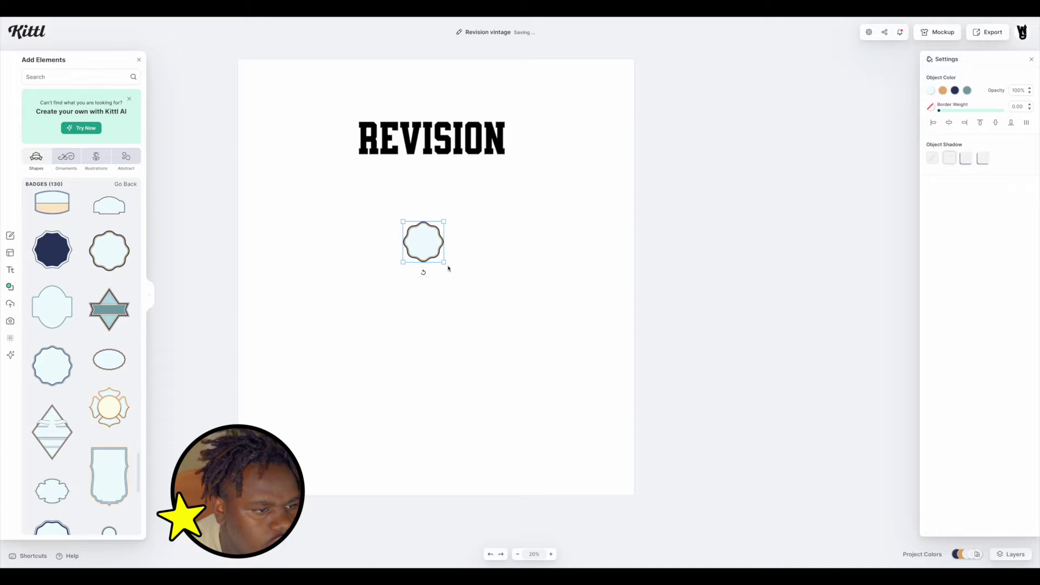
left_click_drag(446, 265, 674, 479)
left_click_drag(577, 381, 484, 334)
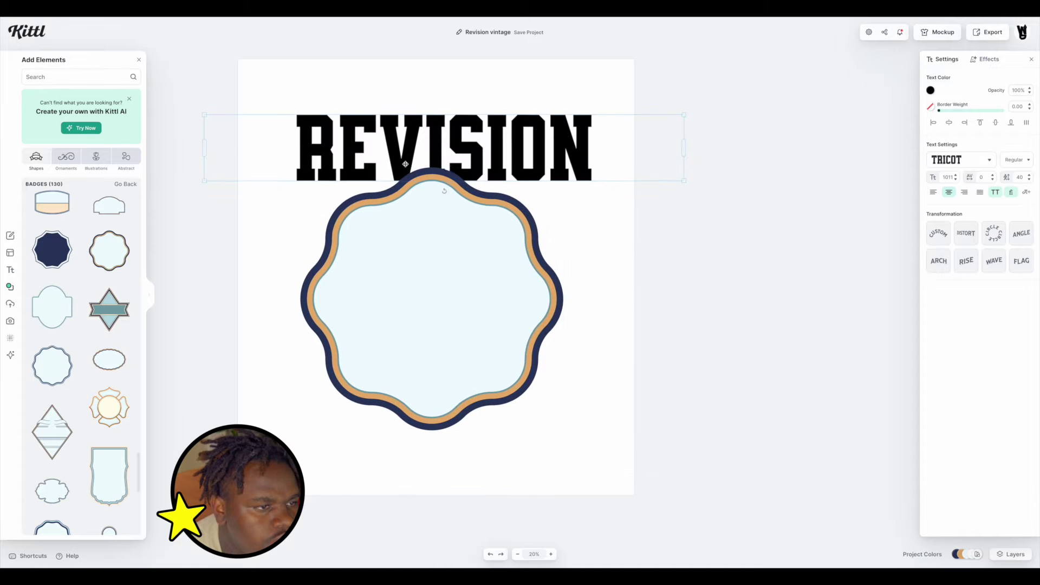
left_click_drag(405, 164, 405, 165)
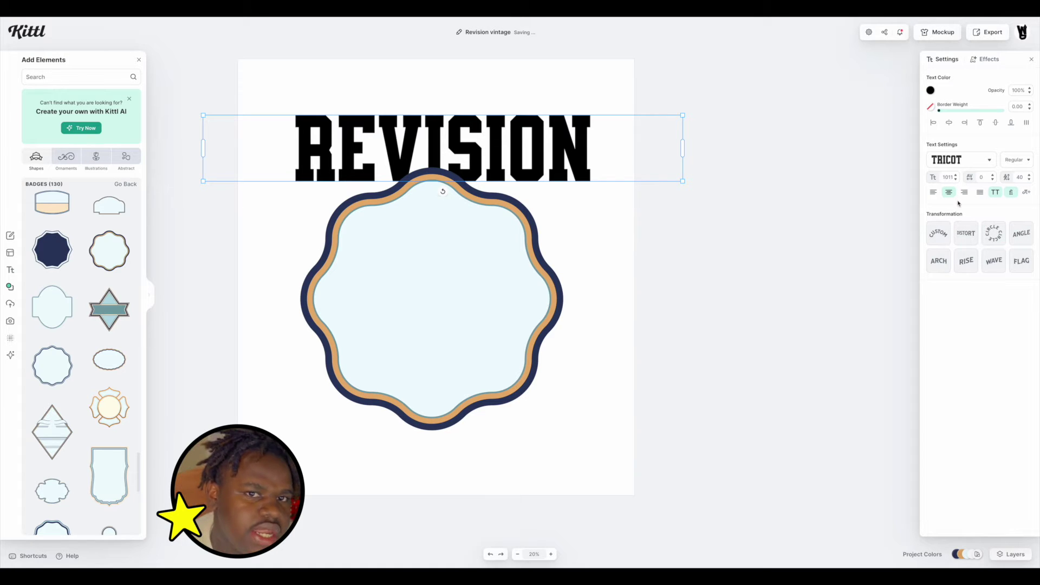
- Bend REVISION into an 80% Arch and centre it just above the badge
left_click(986, 60)
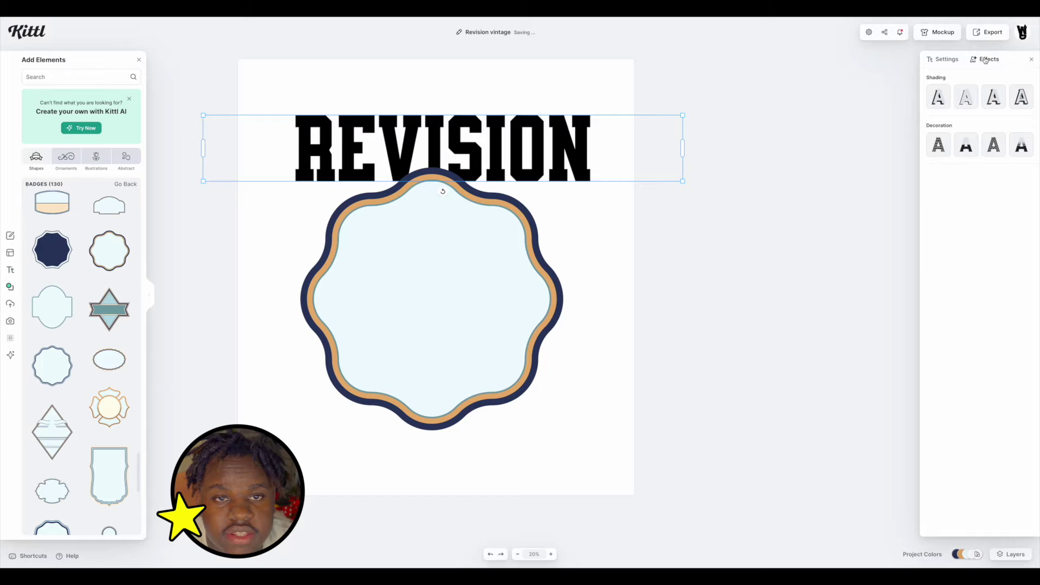
left_click(943, 59)
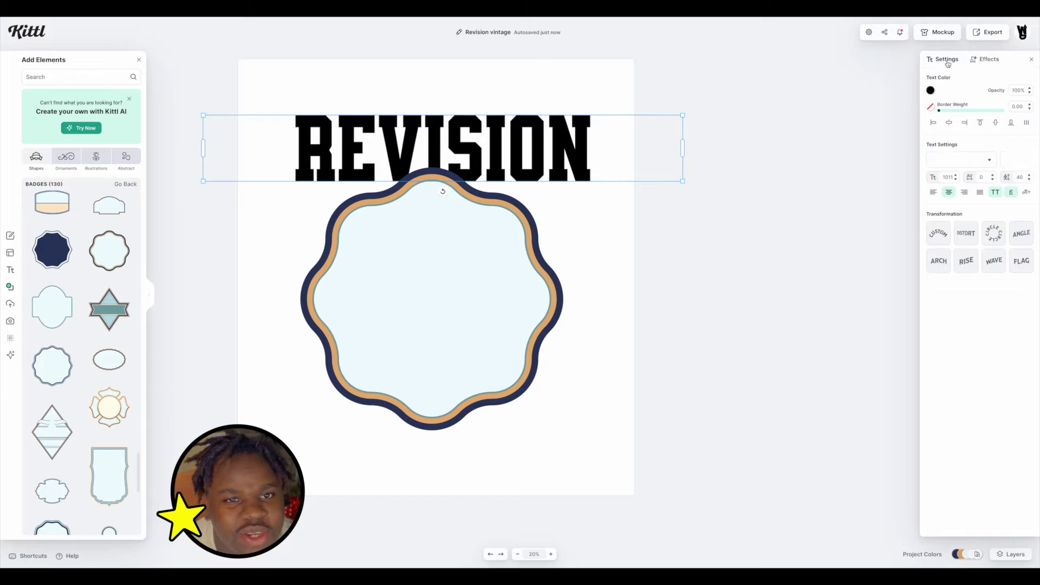
left_click(949, 238)
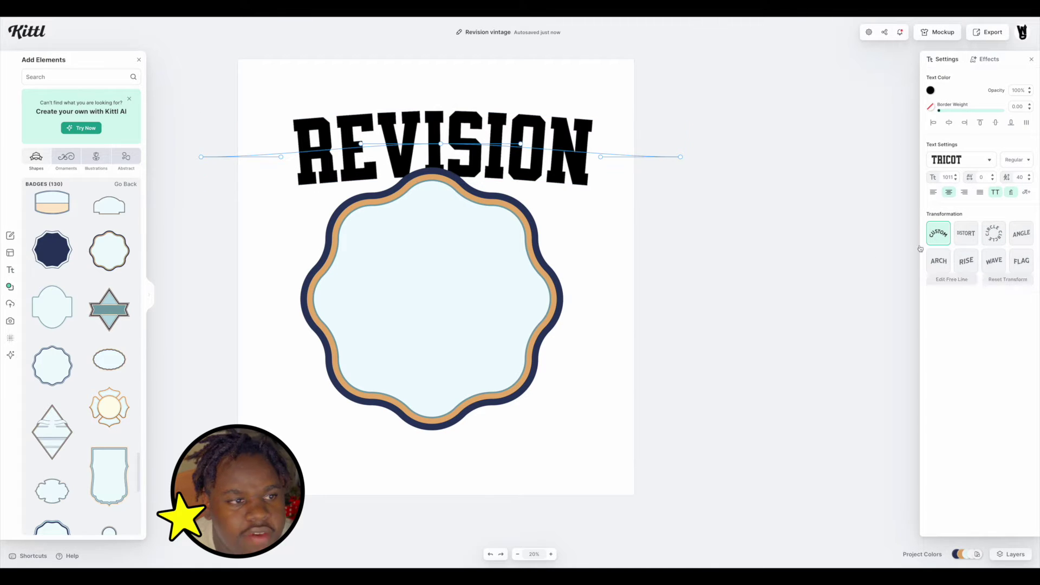
left_click(994, 234)
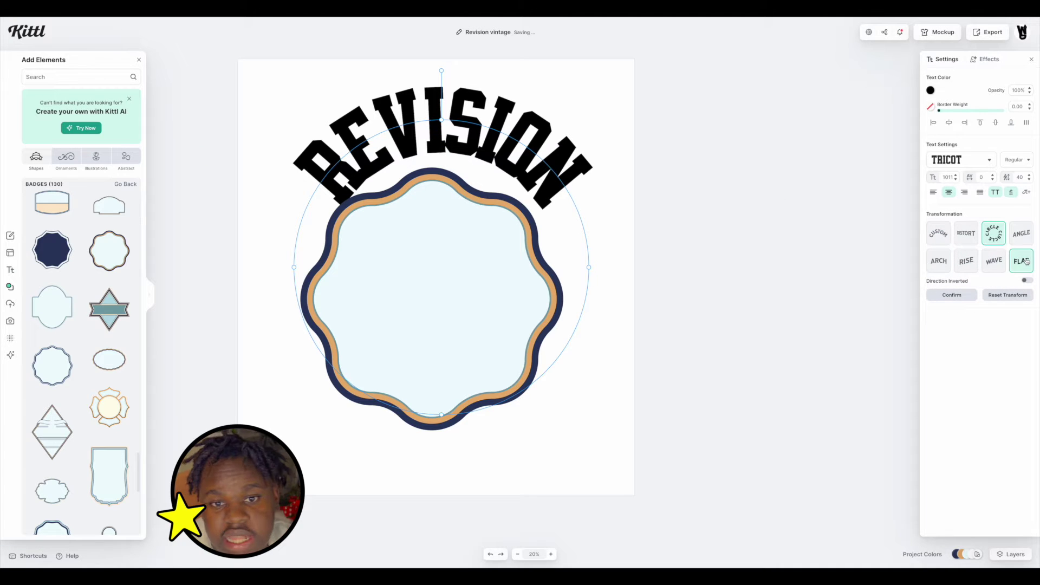
left_click(939, 260)
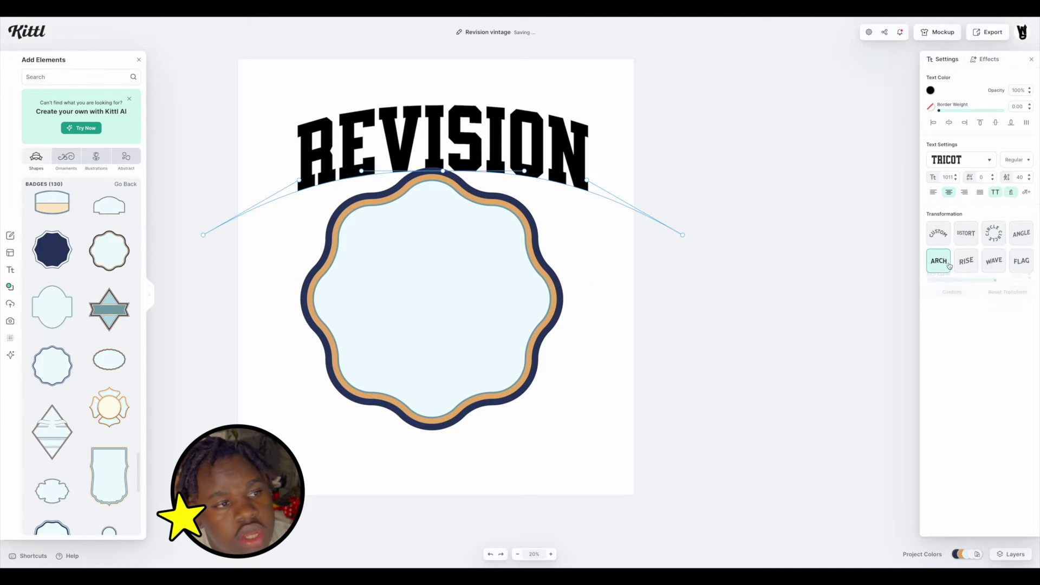
left_click_drag(472, 166, 465, 158)
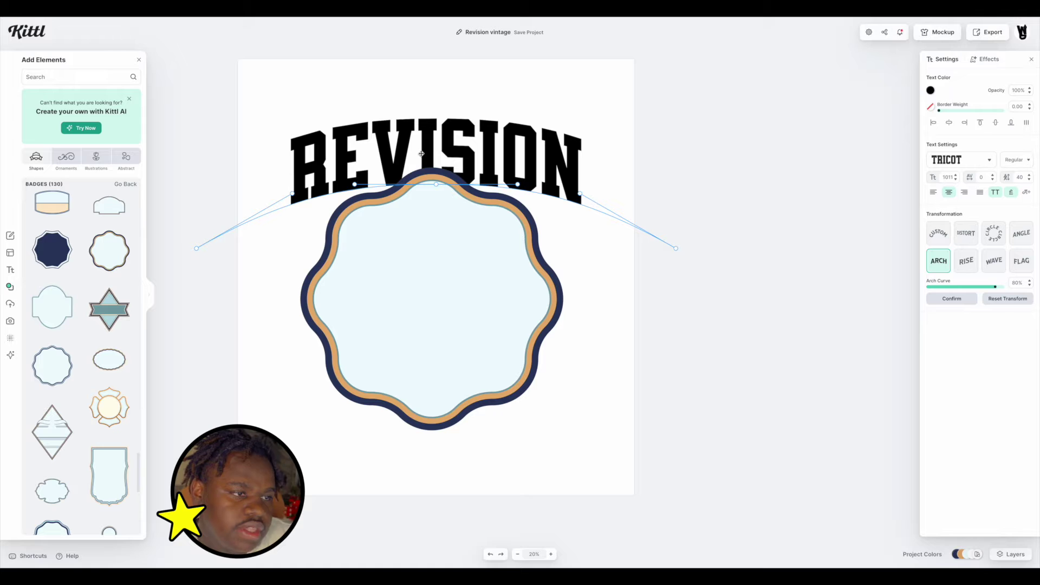
left_click_drag(428, 144, 431, 138)
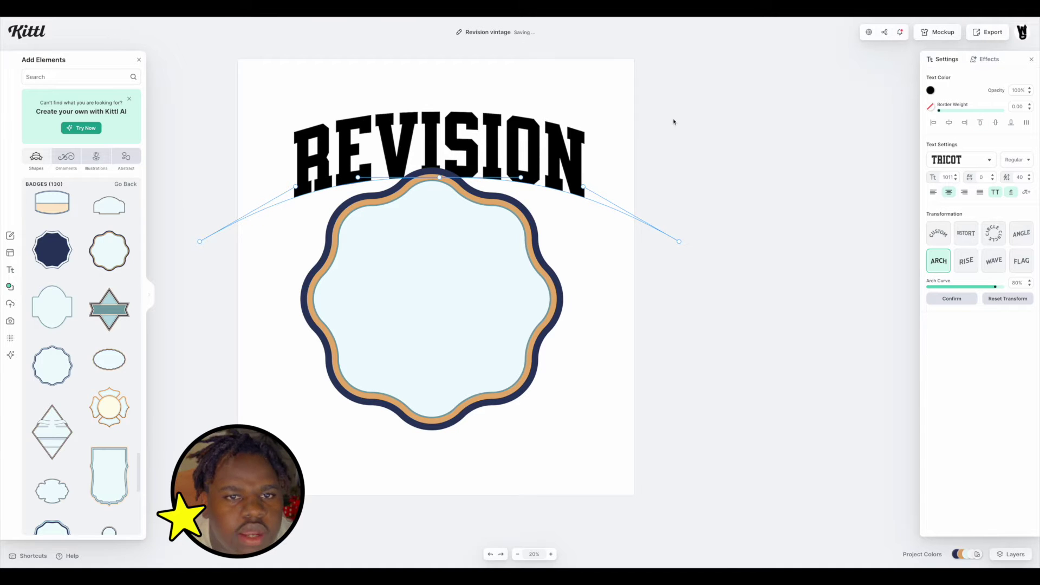
- Give REVISION a Block Shadow effect with a thick outline and a black shadow colour
left_click(986, 59)
left_click(995, 98)
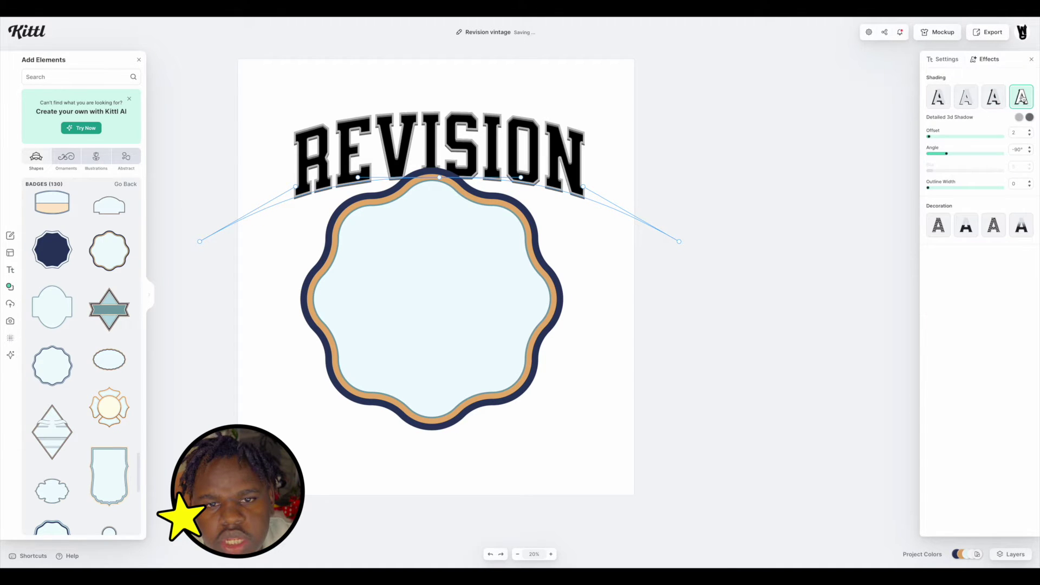
left_click(996, 98)
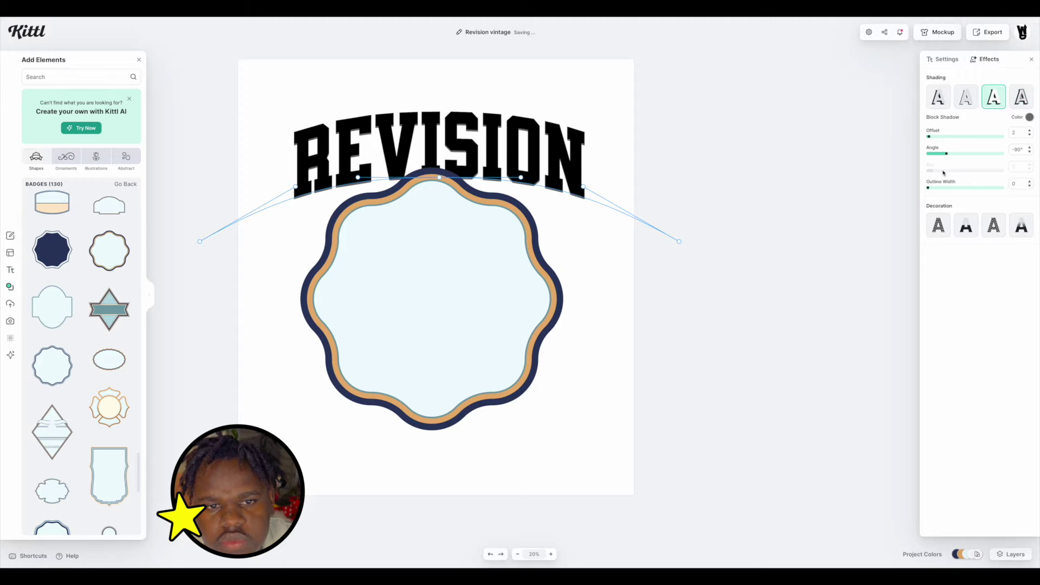
mouse_move(931, 190)
left_mouse_down()
mouse_move(962, 190)
mouse_move(946, 191)
left_mouse_up()
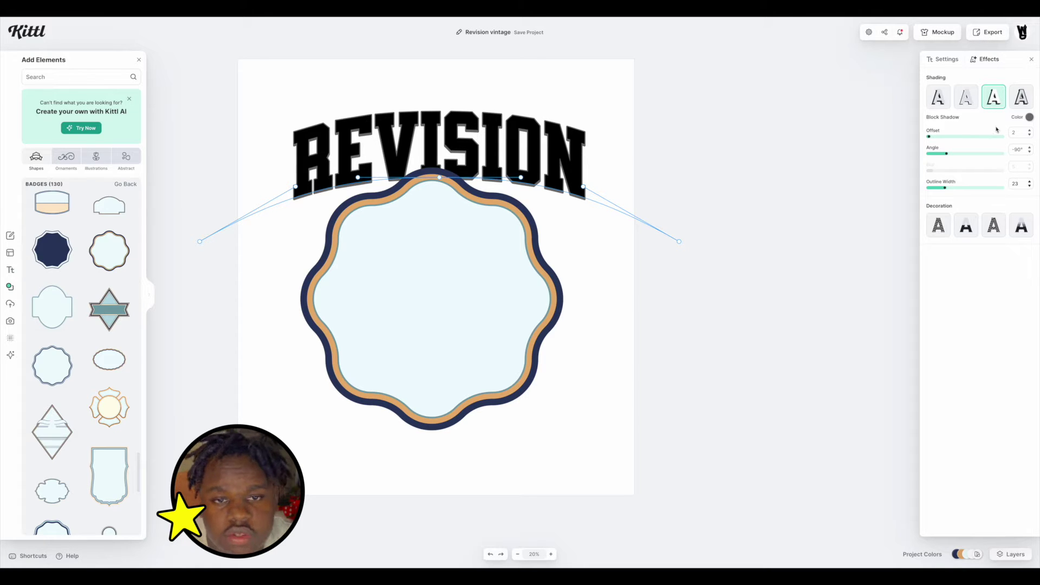
double_click(1016, 183)
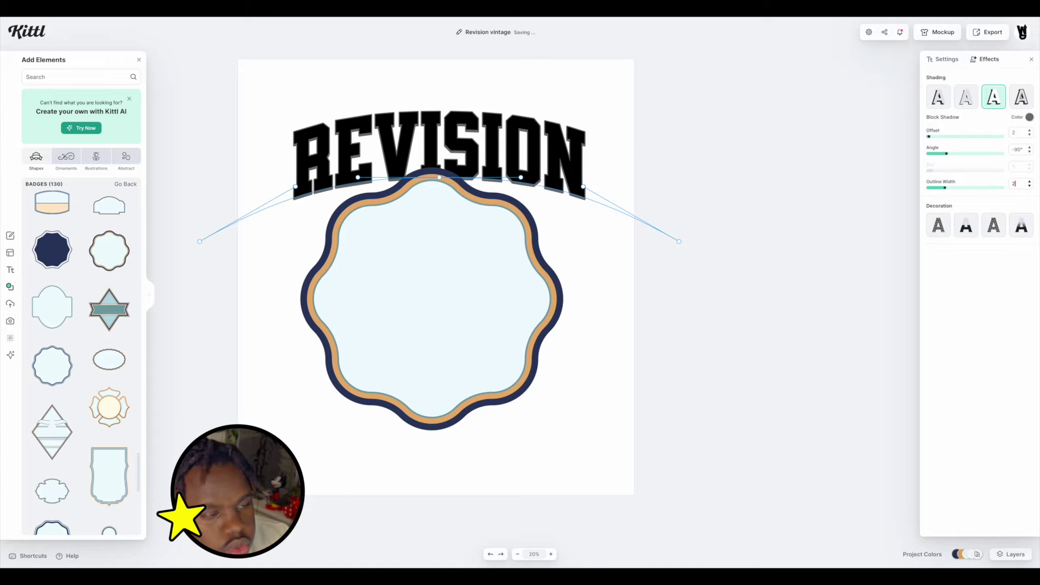
left_click(1029, 118)
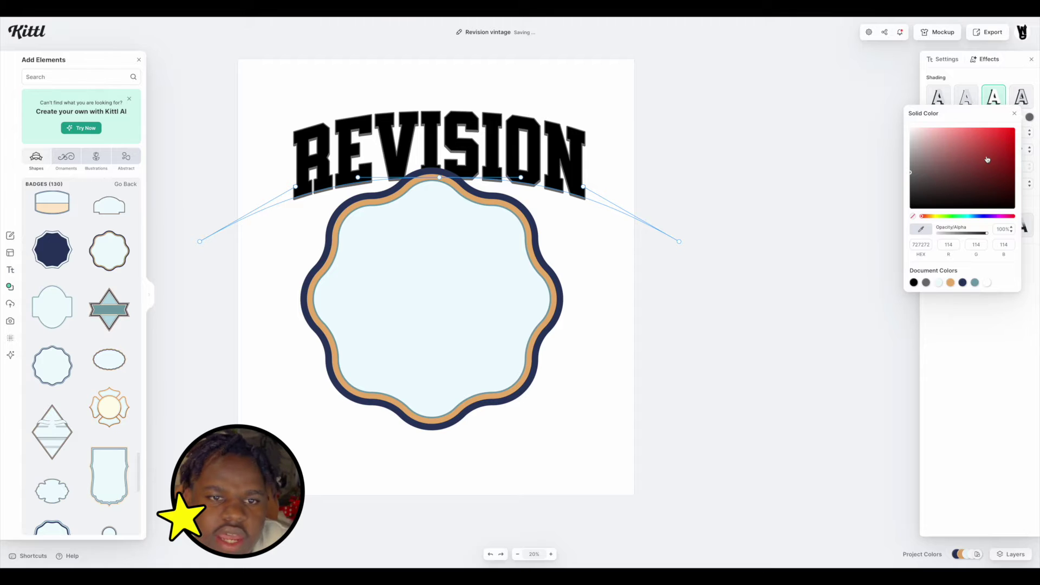
left_click_drag(983, 160, 867, 235)
left_click(956, 73)
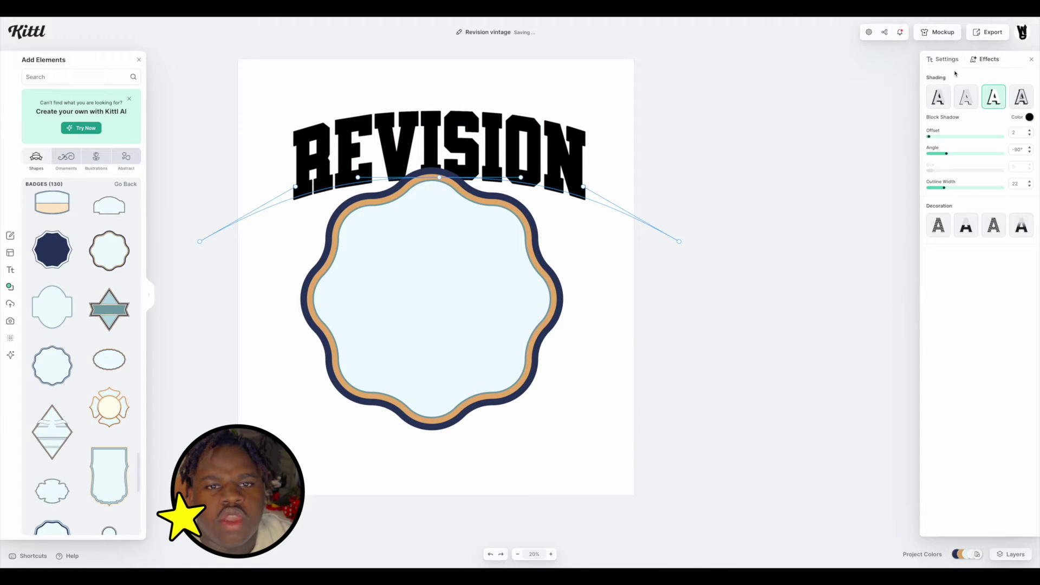
- Fine-tune REVISION's block shadow offset to 4 and outline width to 26
left_click(943, 58)
left_click(944, 92)
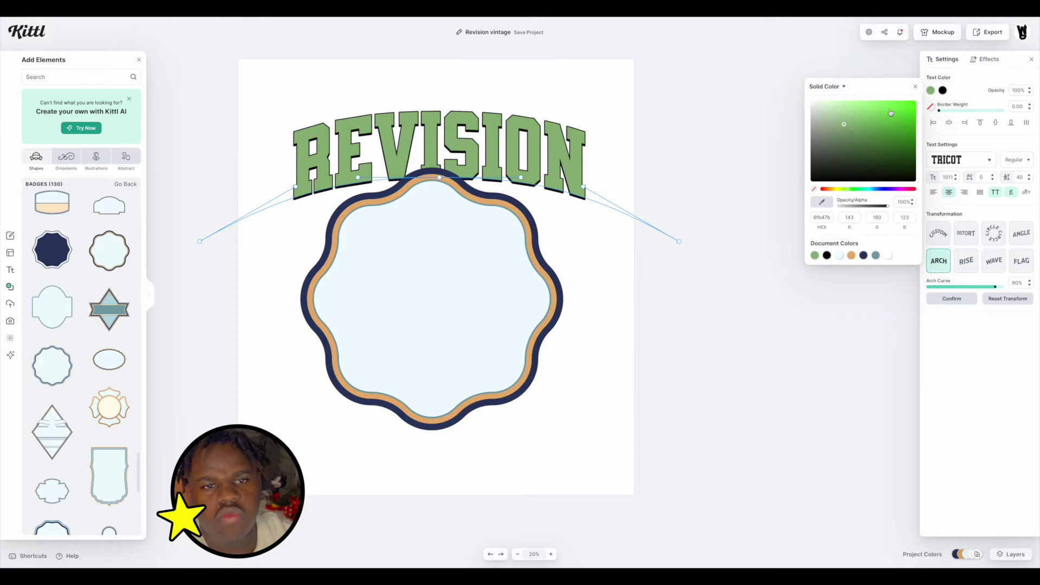
left_click(985, 58)
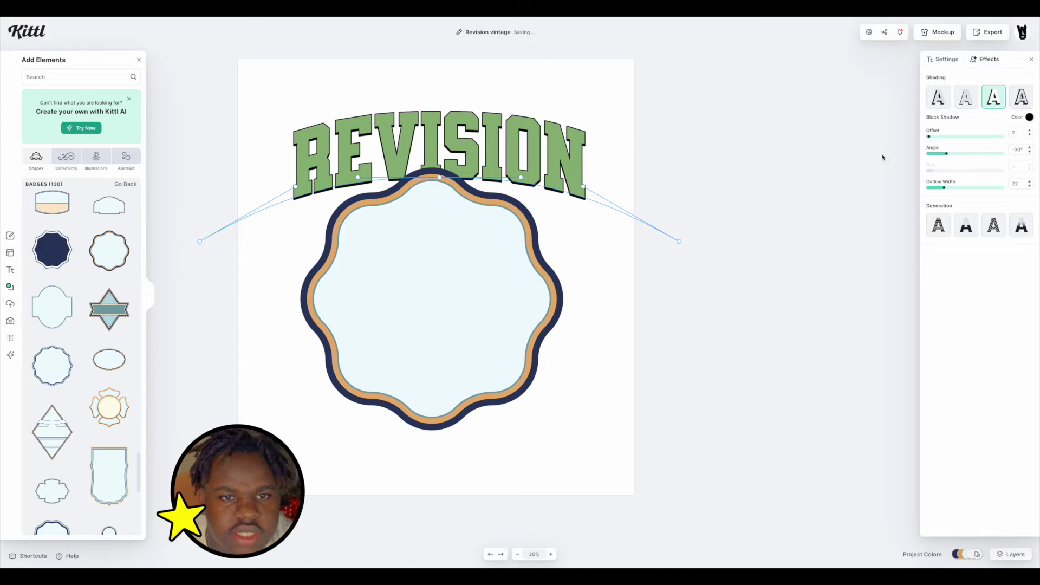
left_click_drag(928, 137, 890, 138)
mouse_move(944, 188)
left_mouse_down()
mouse_move(962, 191)
mouse_move(948, 191)
left_mouse_up()
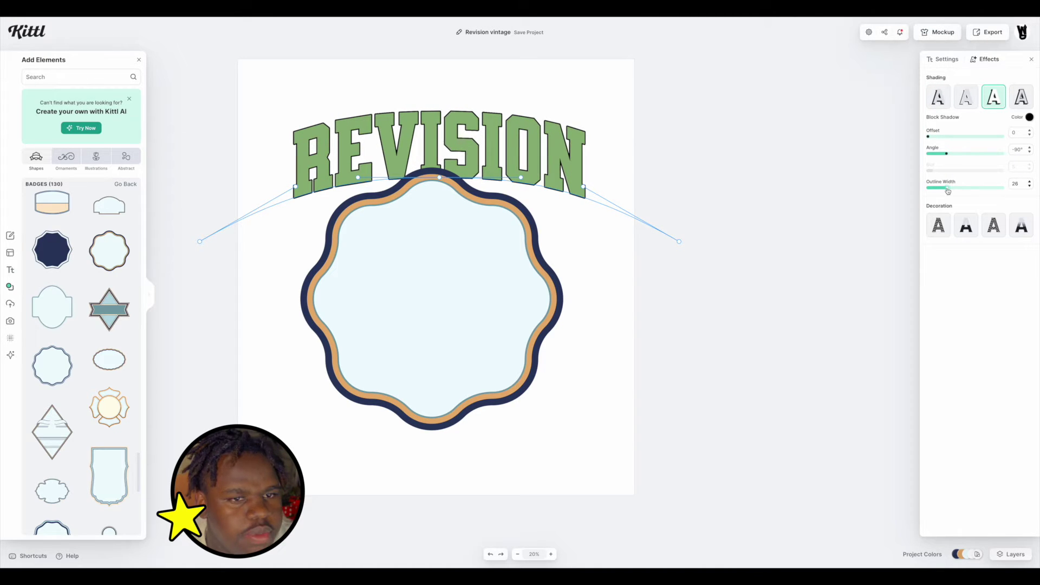
left_click_drag(932, 138, 932, 137)
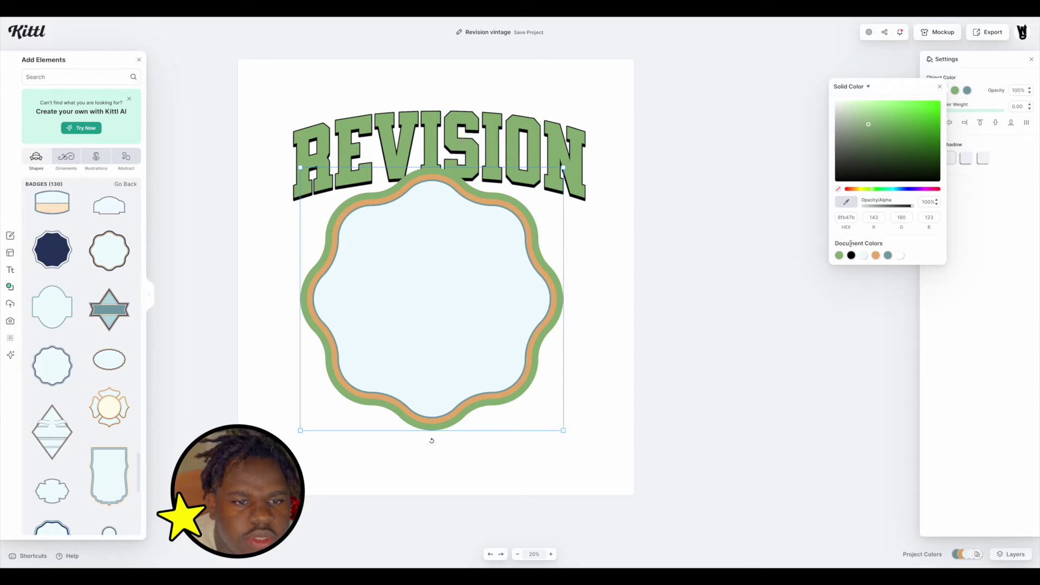
- Recolour the badge with a black outer ring, green inner ring and transparent fill
left_click(851, 255)
left_click(977, 85)
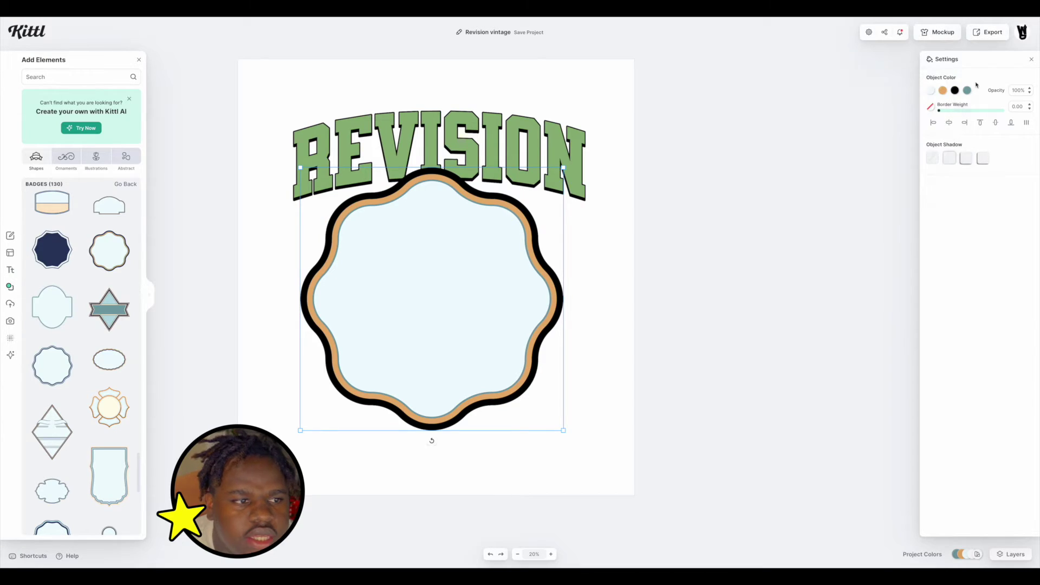
left_click(943, 93)
left_click(828, 255)
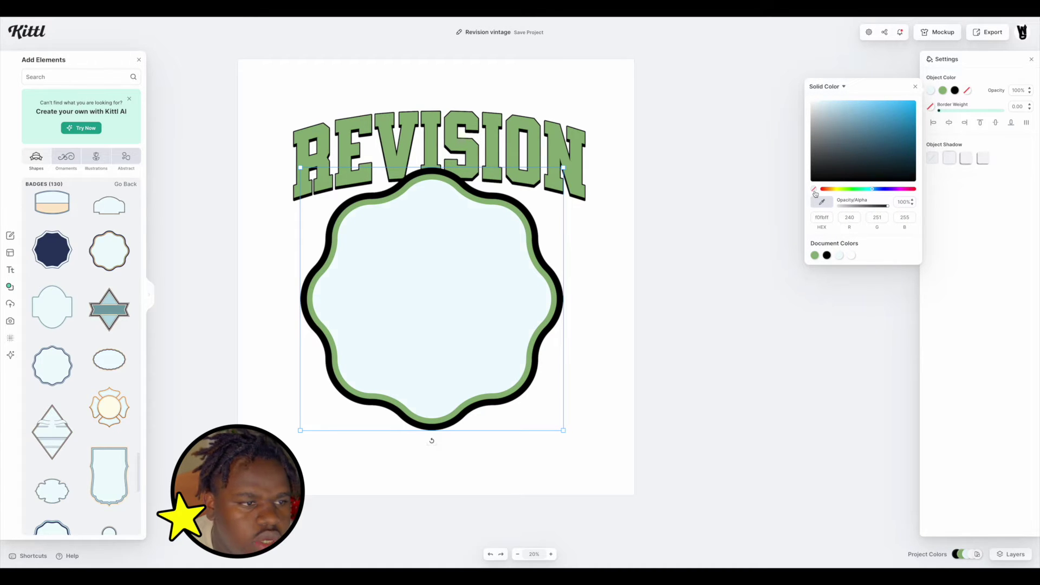
left_click(814, 188)
left_click(937, 96)
left_click(932, 91)
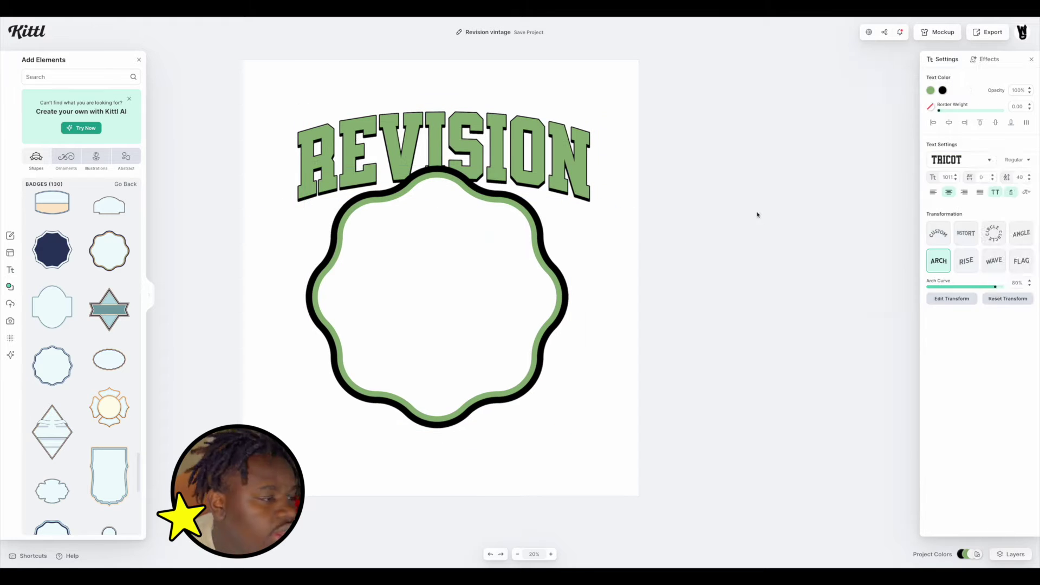
left_click(756, 214)
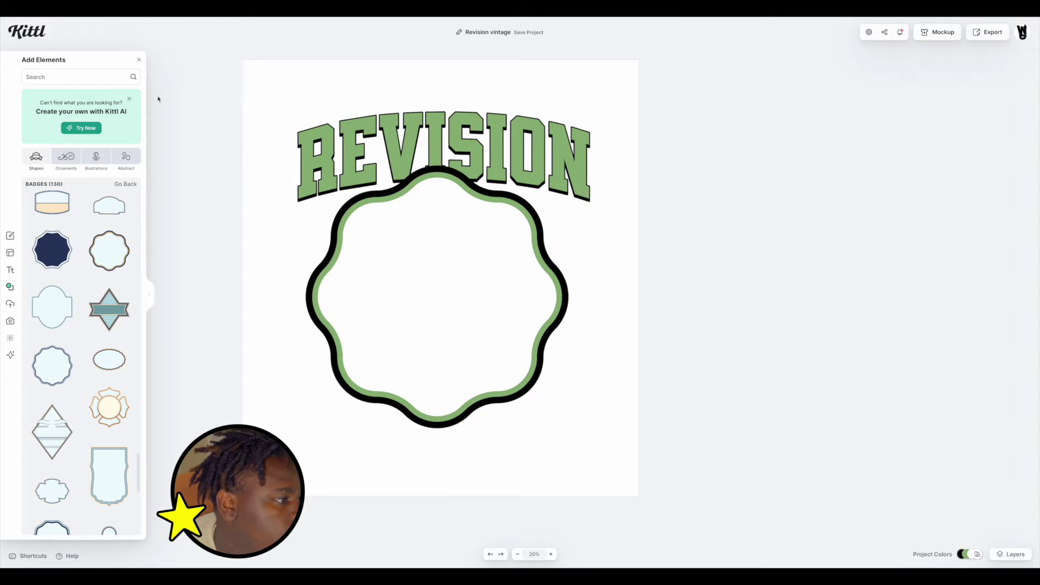
left_click(10, 270)
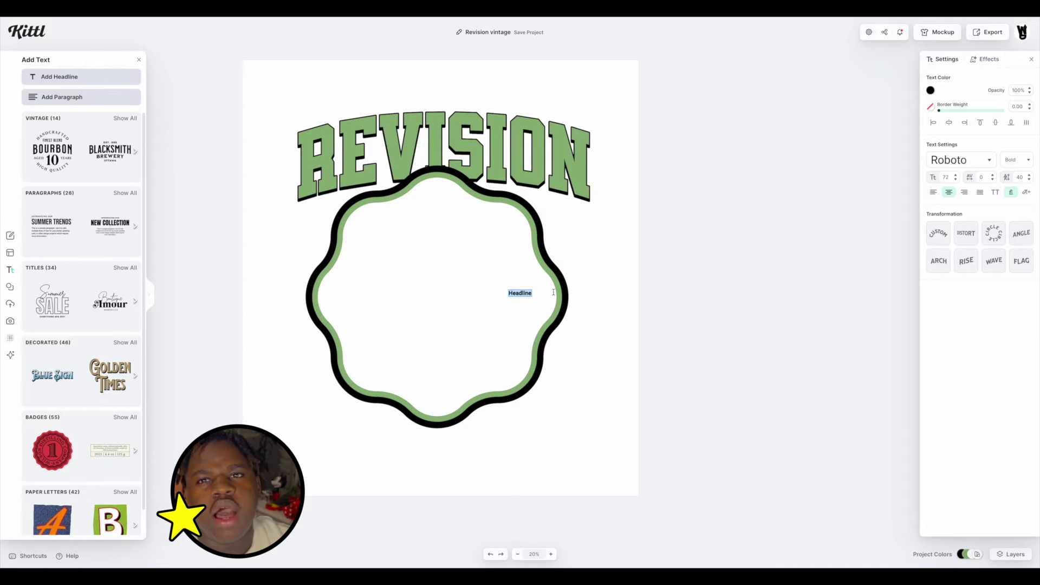
- Add 'REVISION ARTR DEPT' text, bend it into a circle, and fit it inside the badge
type("Re")
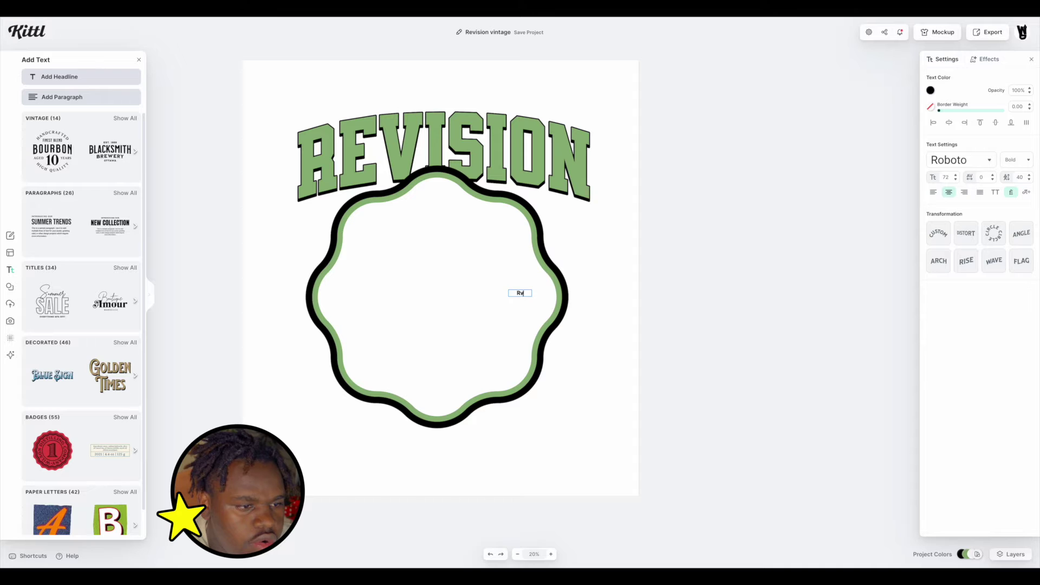
type("REVISION")
key("Return")
type("ARTR DEPT")
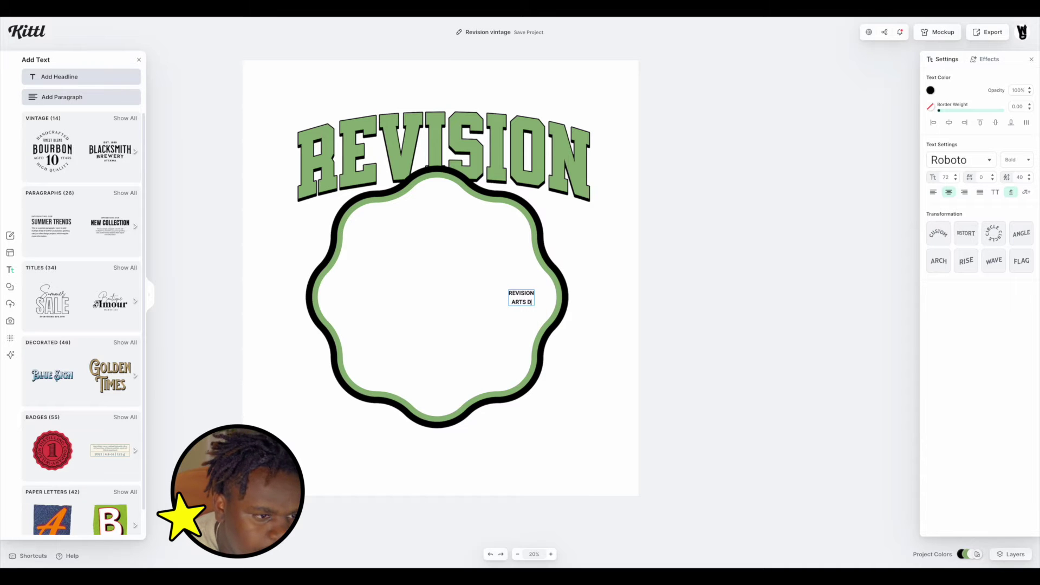
key("Escape")
left_click_drag(533, 320, 651, 350)
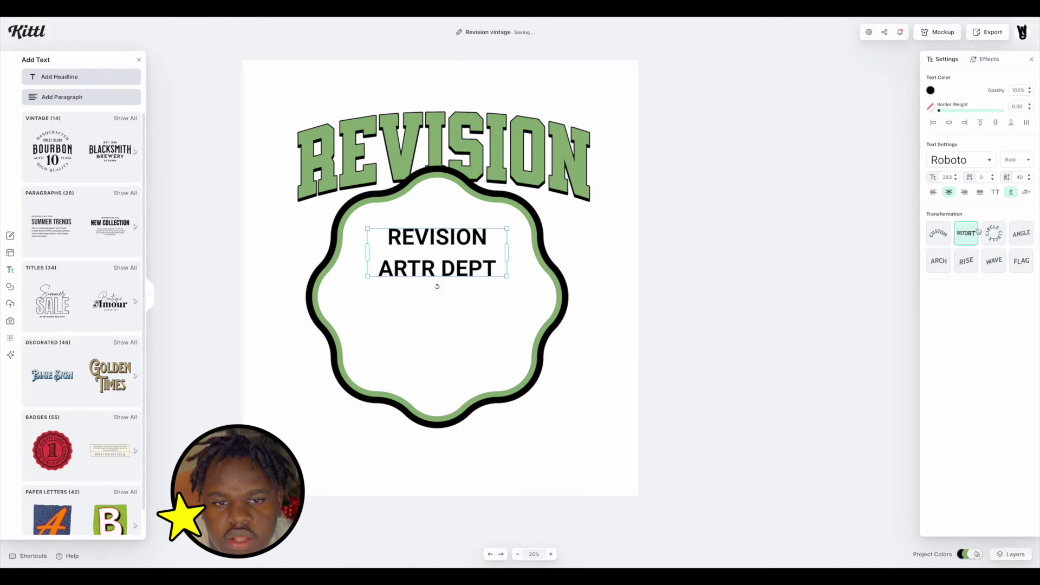
left_click(994, 233)
left_click_drag(490, 257, 473, 206)
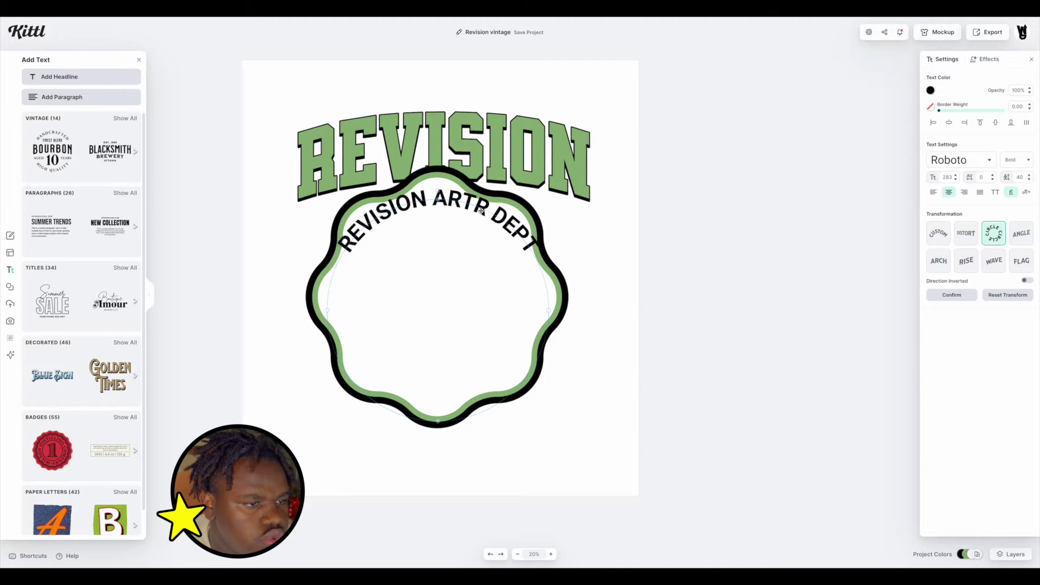
left_click_drag(453, 230, 476, 217)
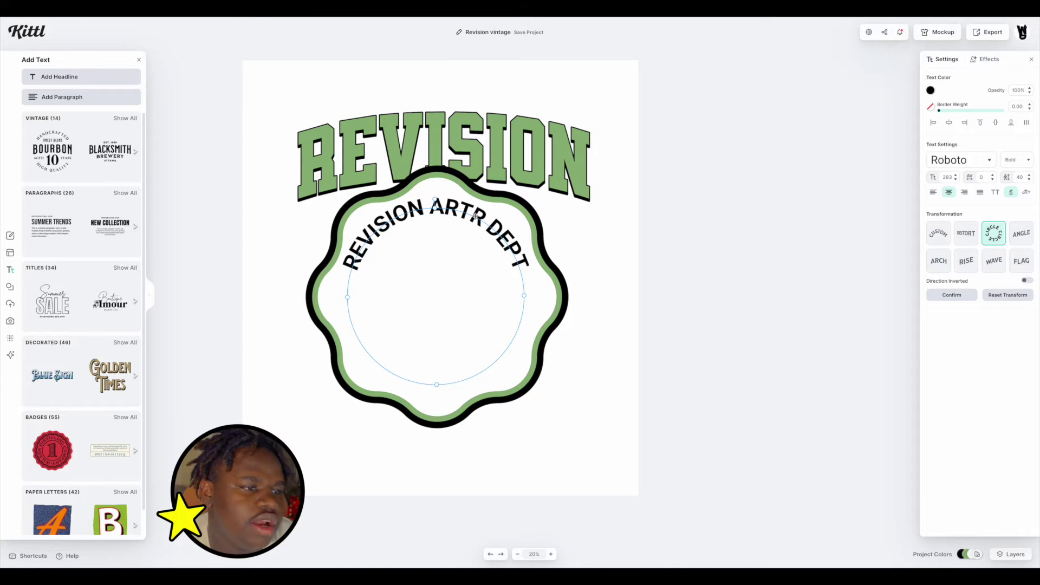
- Extend the circular text after DEPT so the phrase runs twice around
double_click(461, 246)
key("ctrl+c")
left_click(461, 247)
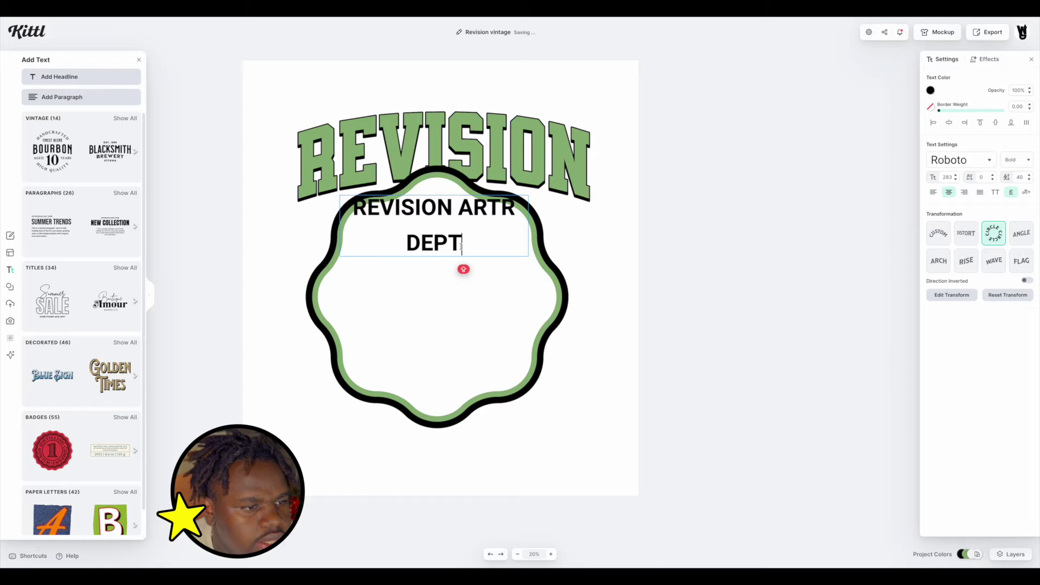
key("ctrl+v")
key("Escape")
- Centre the circle text on the badge and align the badge under the REVISION arch
left_click(398, 272)
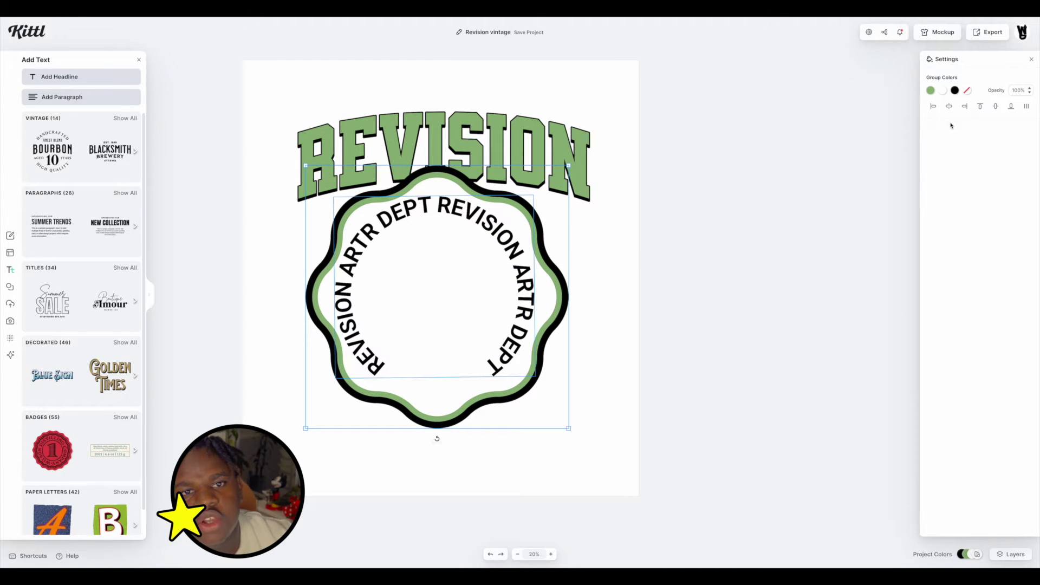
left_click(949, 107)
left_click(427, 158)
left_click_drag(301, 104, 549, 408)
left_click(949, 106)
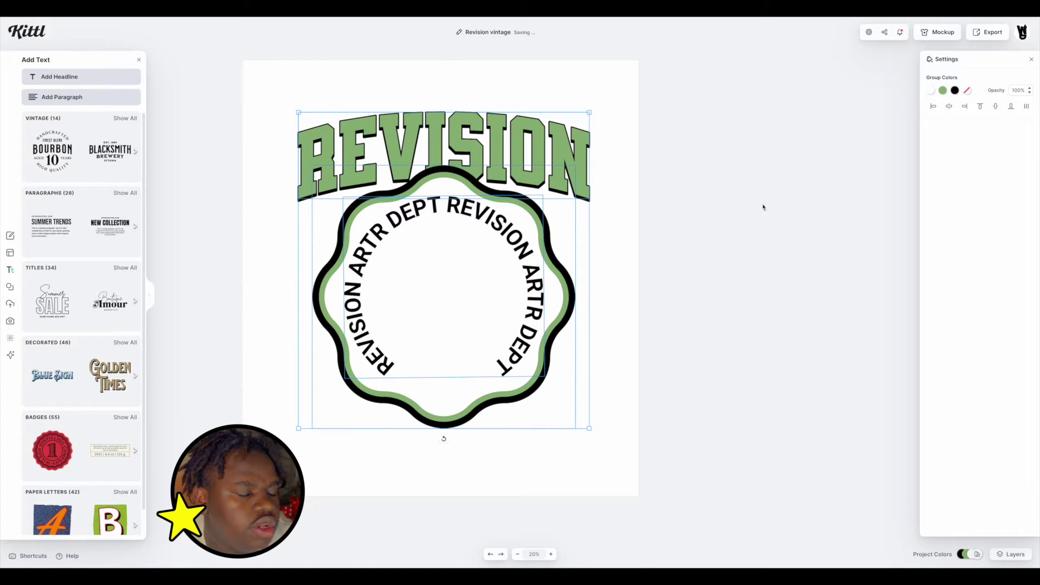
left_click_drag(441, 260, 436, 251)
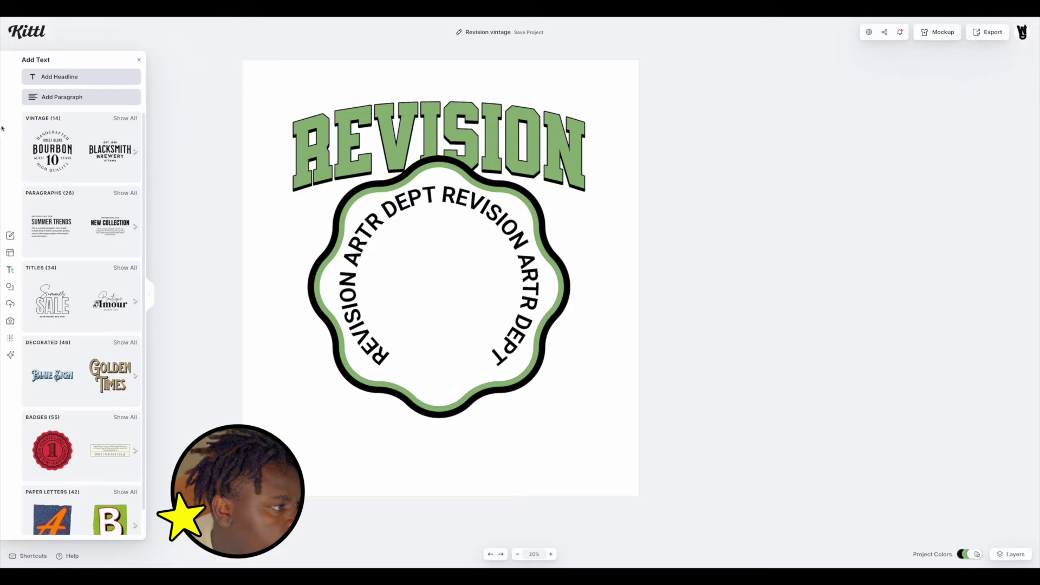
- Add the blue rampant lion element and move it into the badge centre
left_click(10, 354)
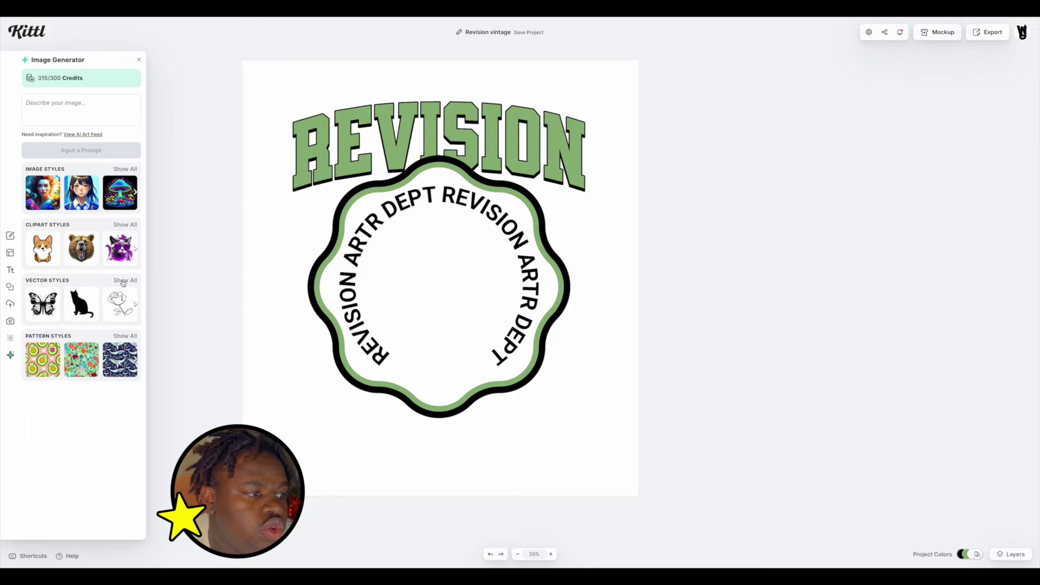
left_click(124, 281)
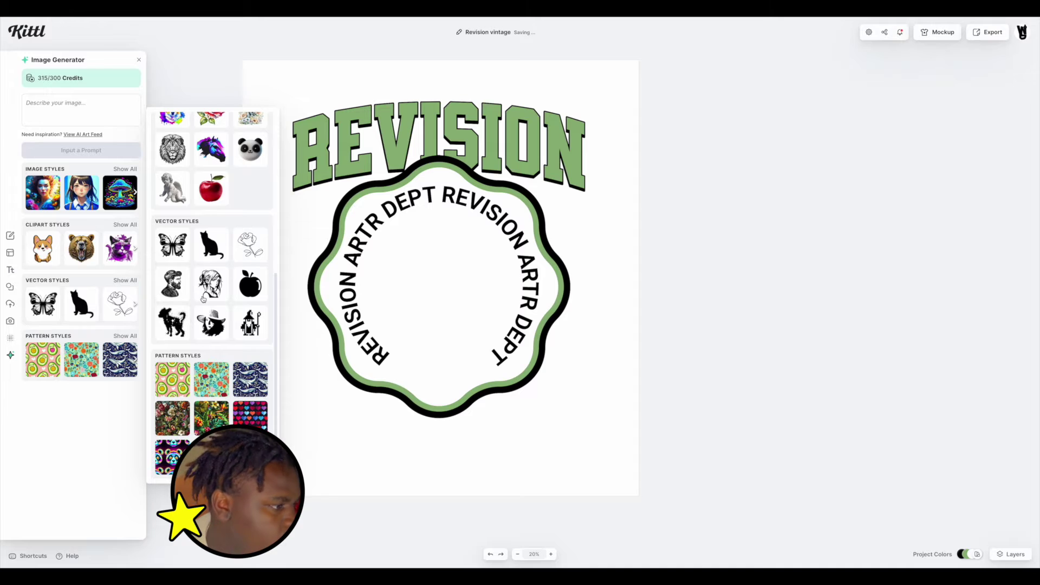
left_click(10, 287)
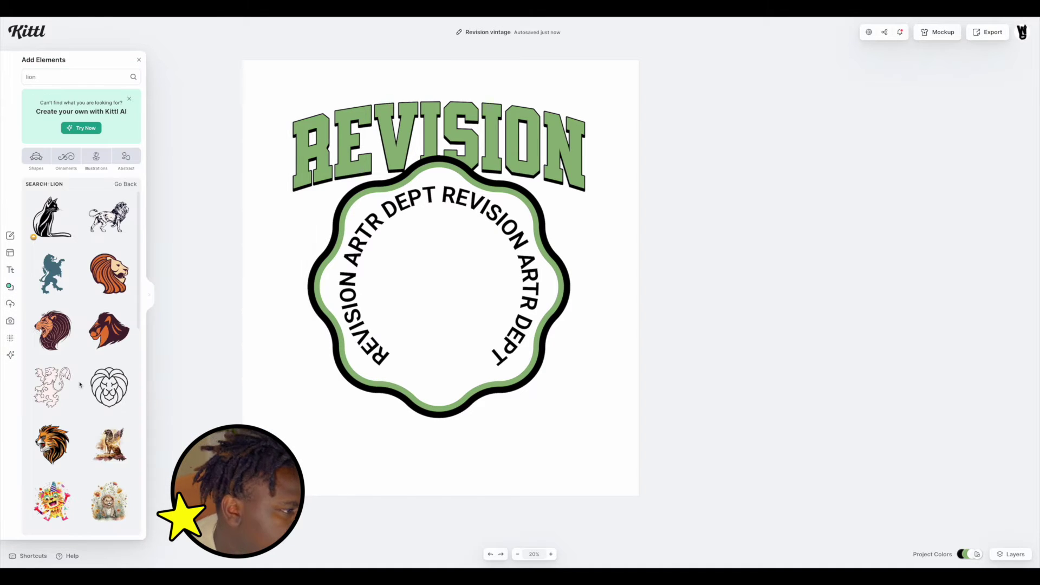
left_click(73, 285)
left_click_drag(508, 294, 442, 289)
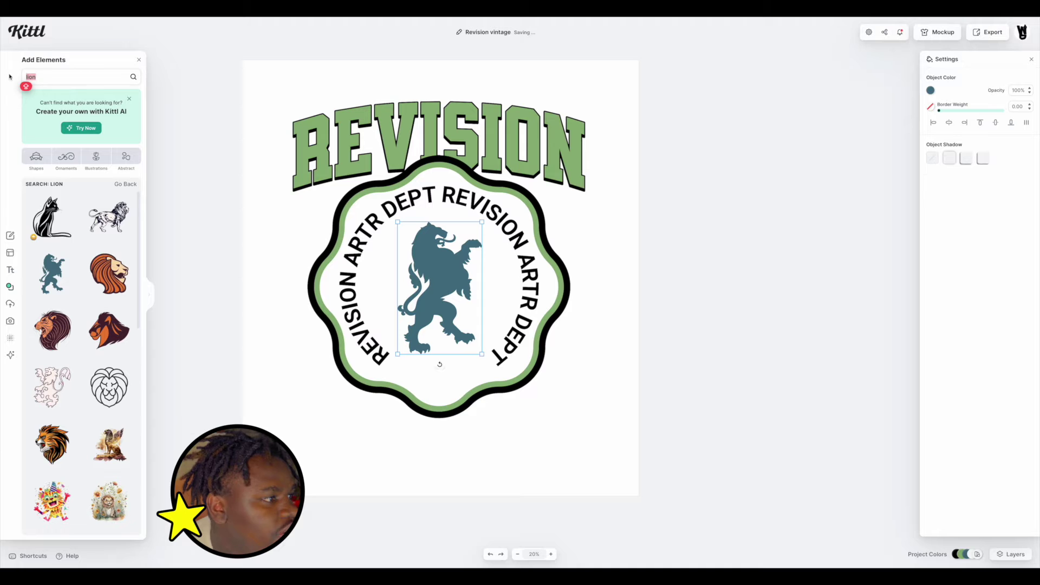
- Search elements for 'BRUSH' and place the black brushed star on the design
type("BRU")
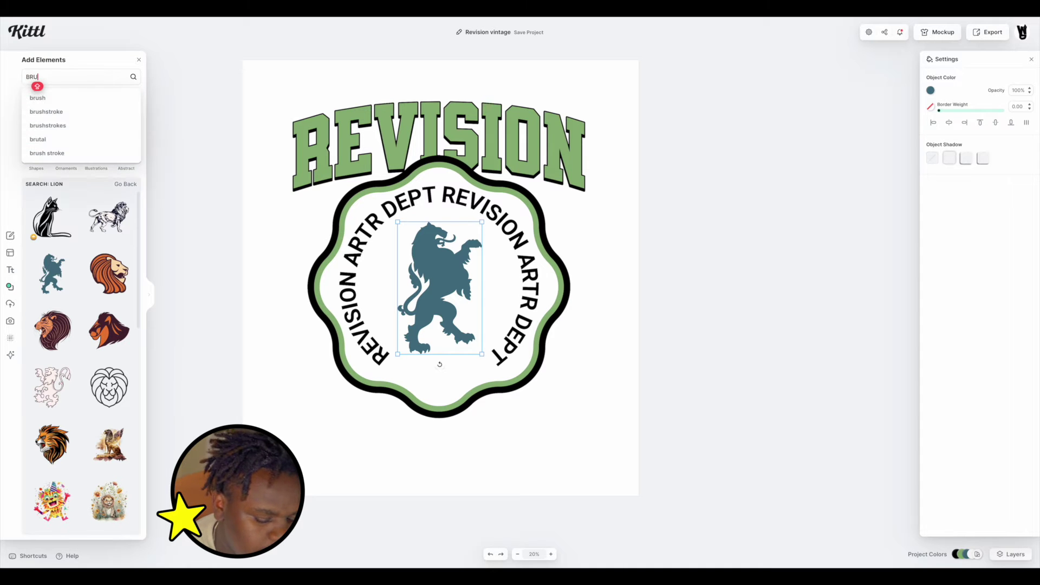
type("SH")
key("Return")
left_click_drag(128, 285, 561, 292)
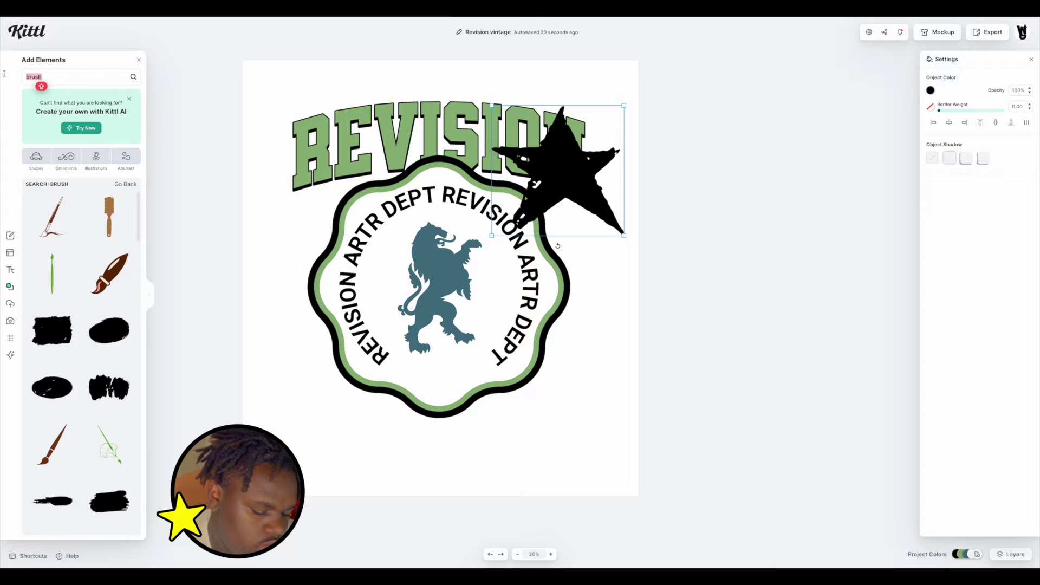
- Add small theatre masks below the lion from an art search and turn them black
left_click(29, 82)
type("ART")
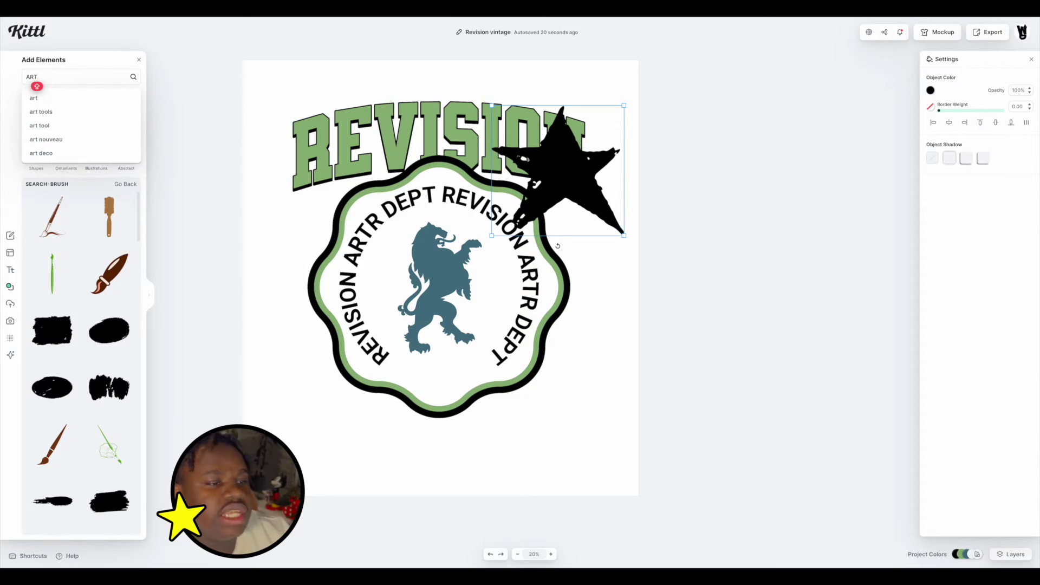
key("Return")
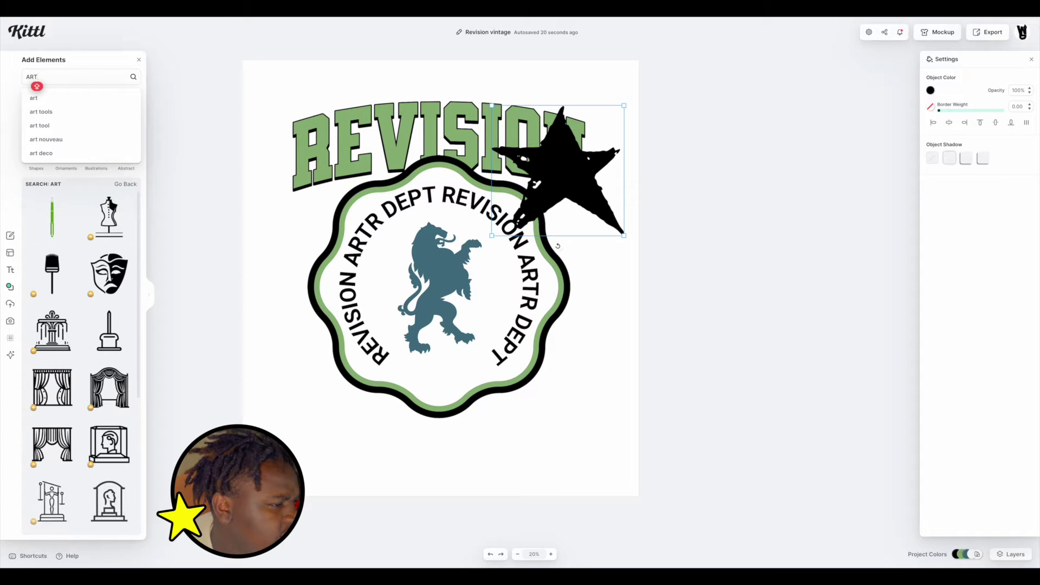
scroll(81, 289, "down", 2)
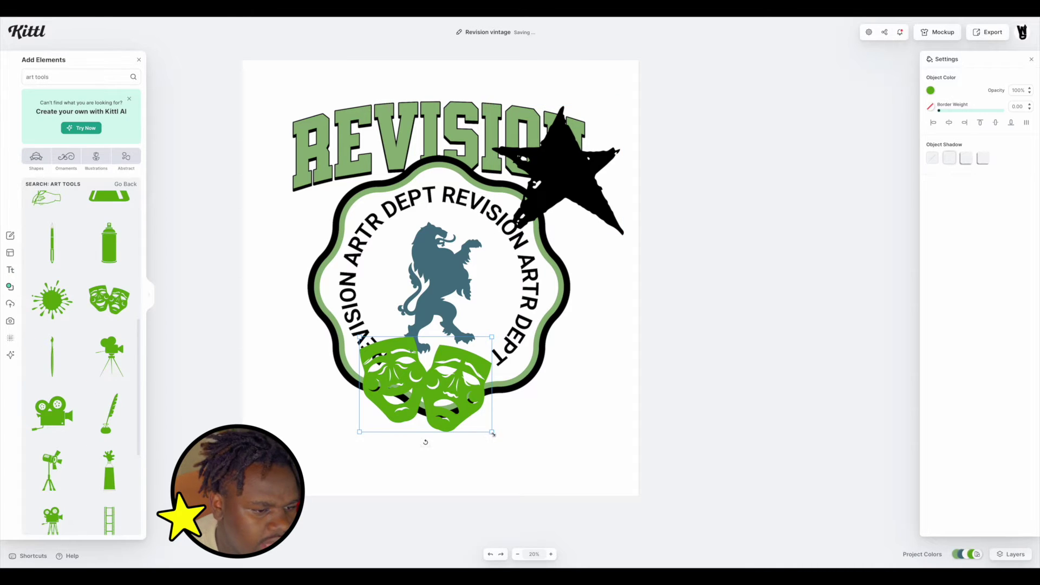
left_click_drag(490, 433, 444, 375)
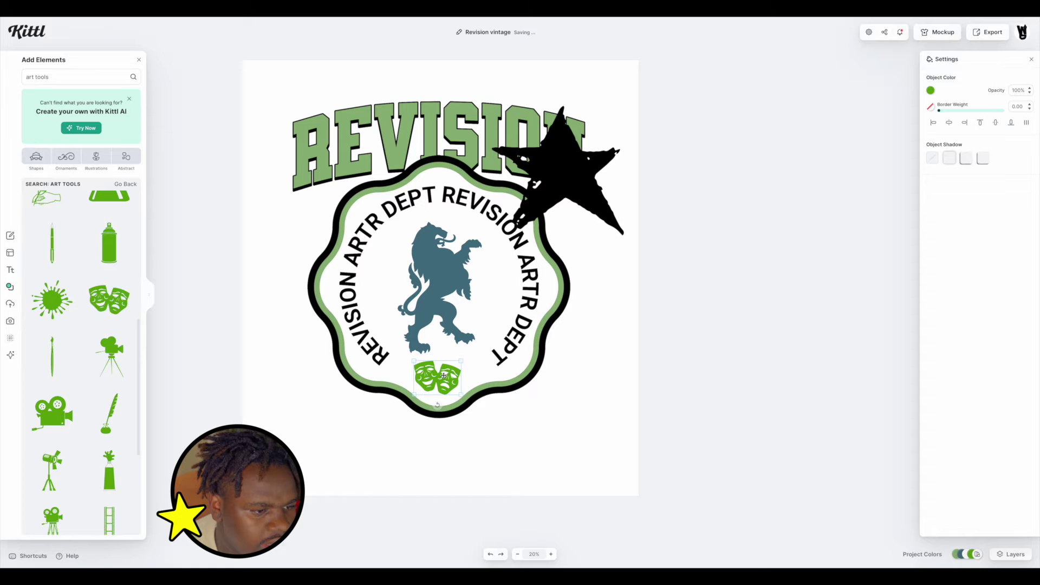
left_click(930, 91)
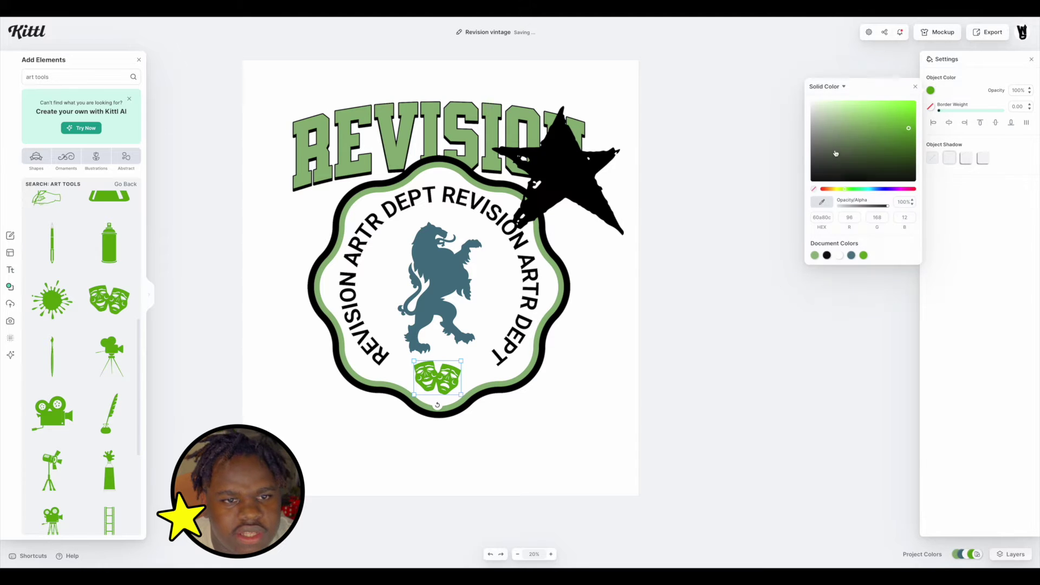
left_click(825, 208)
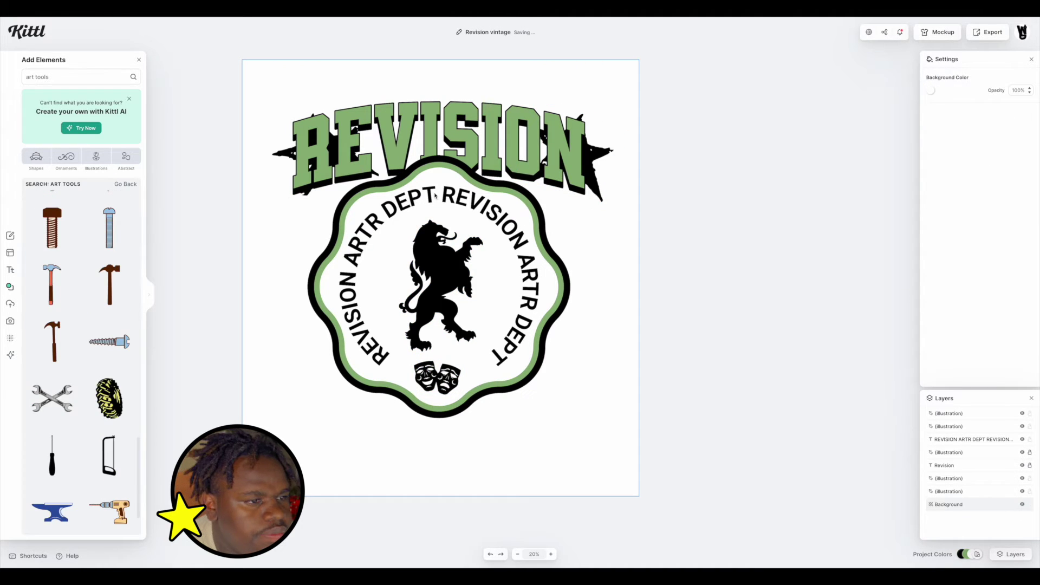
- Select both brushed star pieces and delete them
left_click(570, 157)
left_click(291, 157, "shift")
key("Delete")
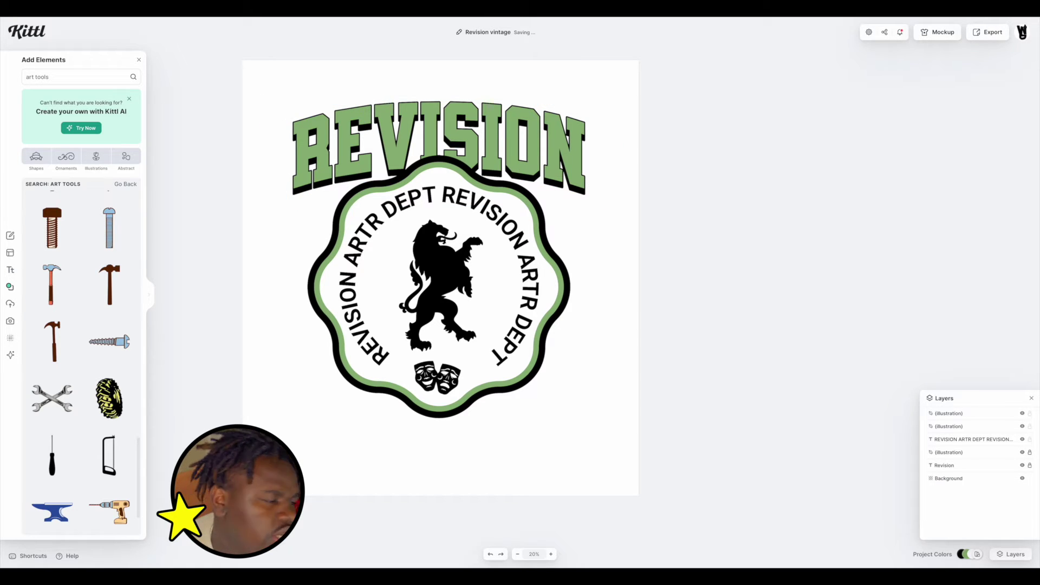
left_click(34, 161)
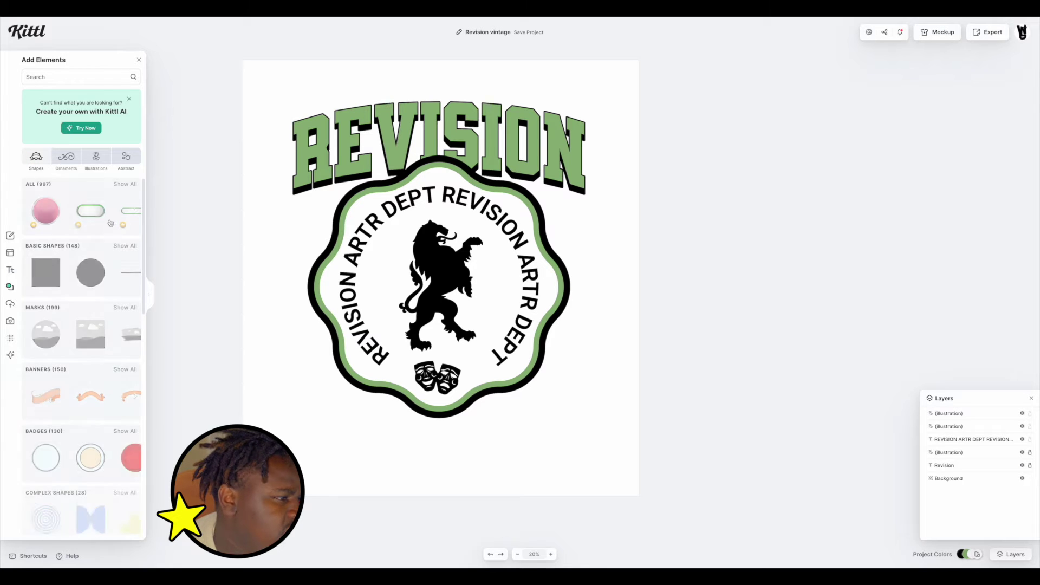
- Add a large circle behind the lion with a black border and the document green fill
left_click(125, 246)
left_click_drag(107, 222, 497, 202)
left_click_drag(938, 111, 955, 111)
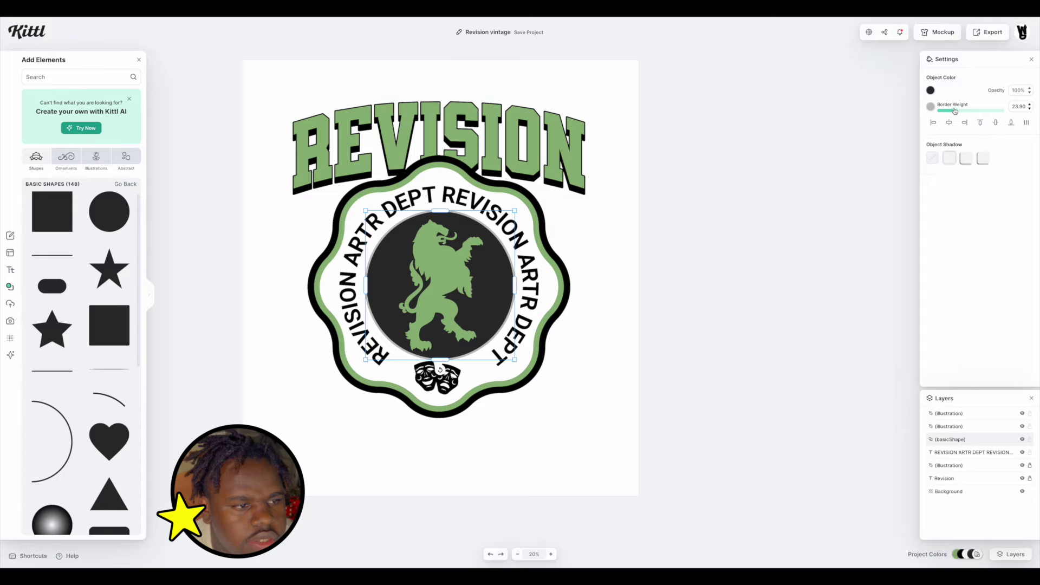
left_click(930, 107)
left_click_drag(901, 161, 804, 217)
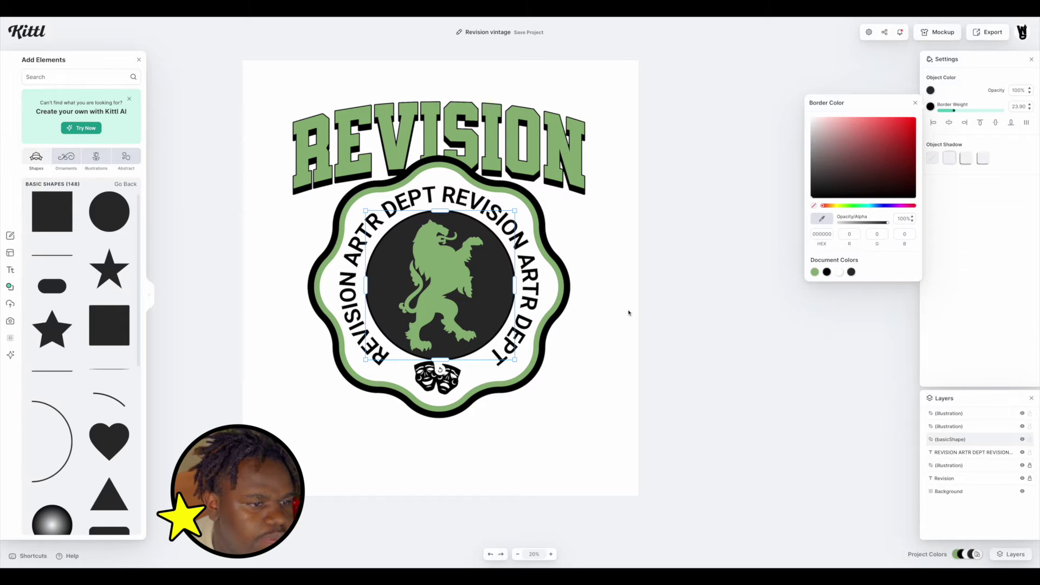
left_click(629, 313)
left_click(473, 274)
left_click(931, 90)
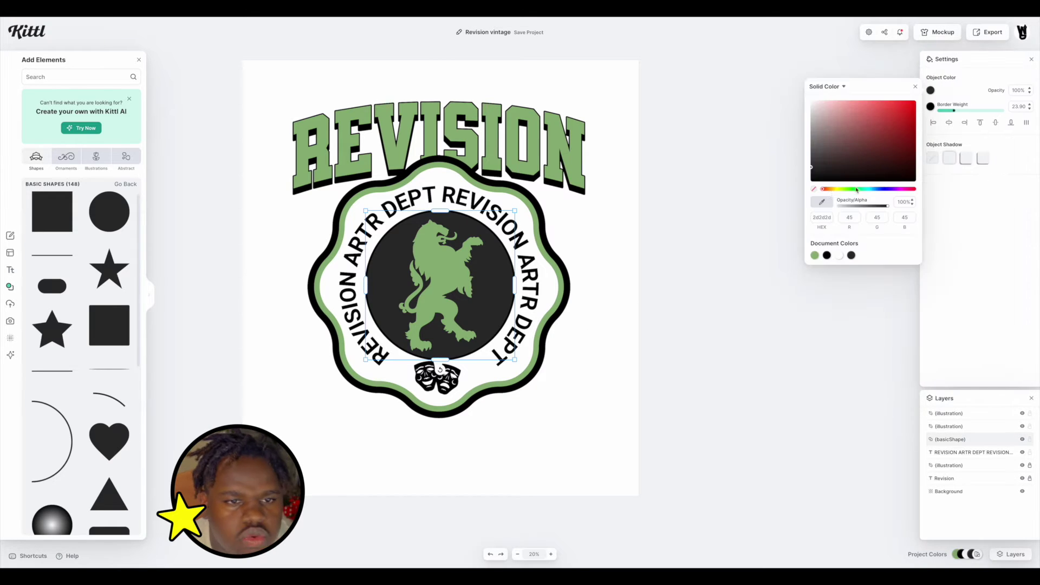
left_click(815, 255)
left_click(773, 272)
- Turn the lion illustration black
left_click(451, 274)
left_click(930, 90)
left_click(826, 255)
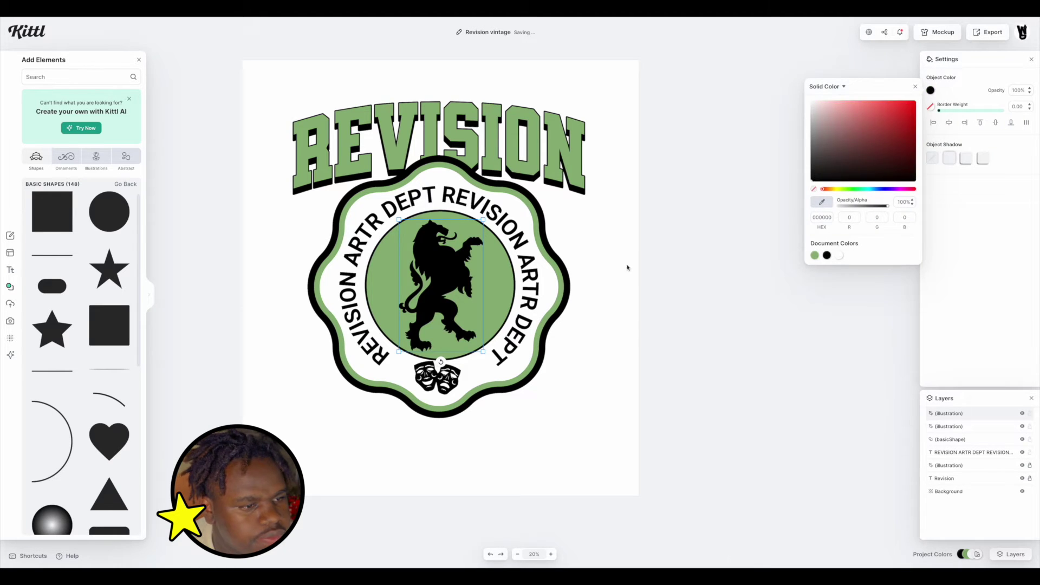
scroll(481, 247, "up", 5)
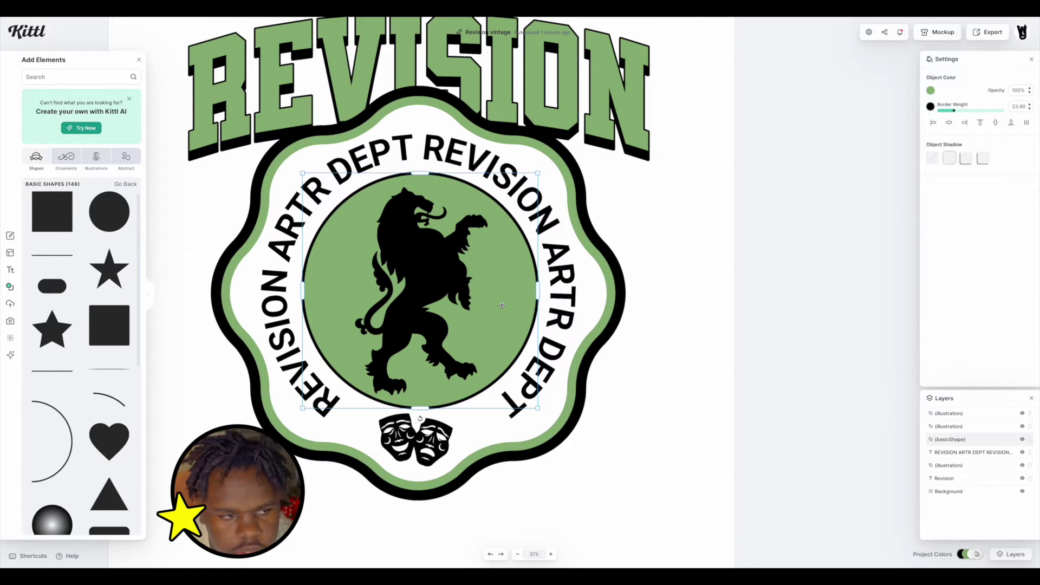
- Duplicate the green circle, shrink and centre the copy inside it, then search elements for 'mascot'
key("ctrl+d")
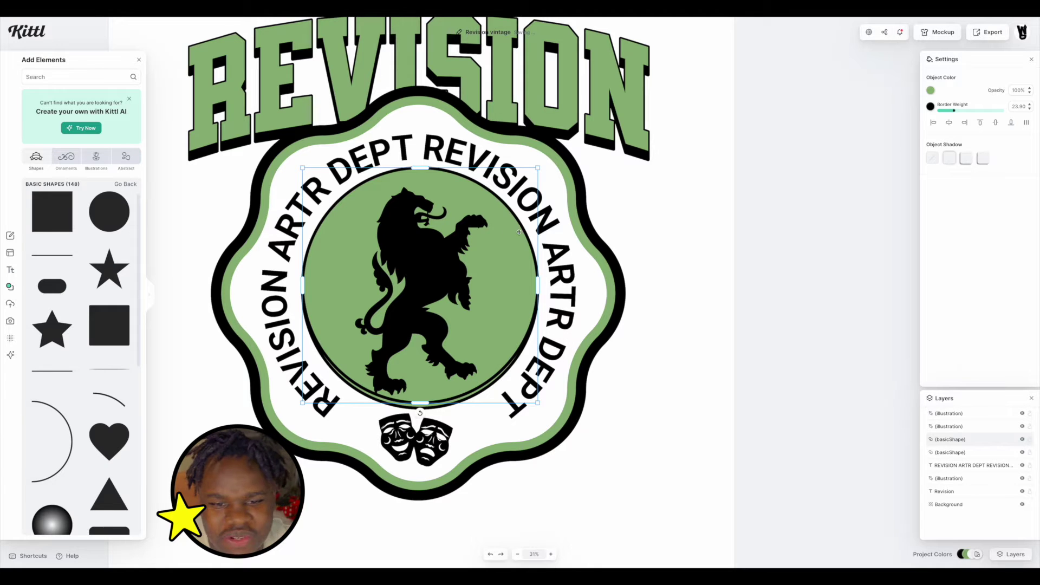
left_click_drag(538, 168, 518, 190)
left_click_drag(487, 228, 494, 226)
left_click(621, 244)
scroll(624, 204, "down", 5)
scroll(546, 188, "up", 5)
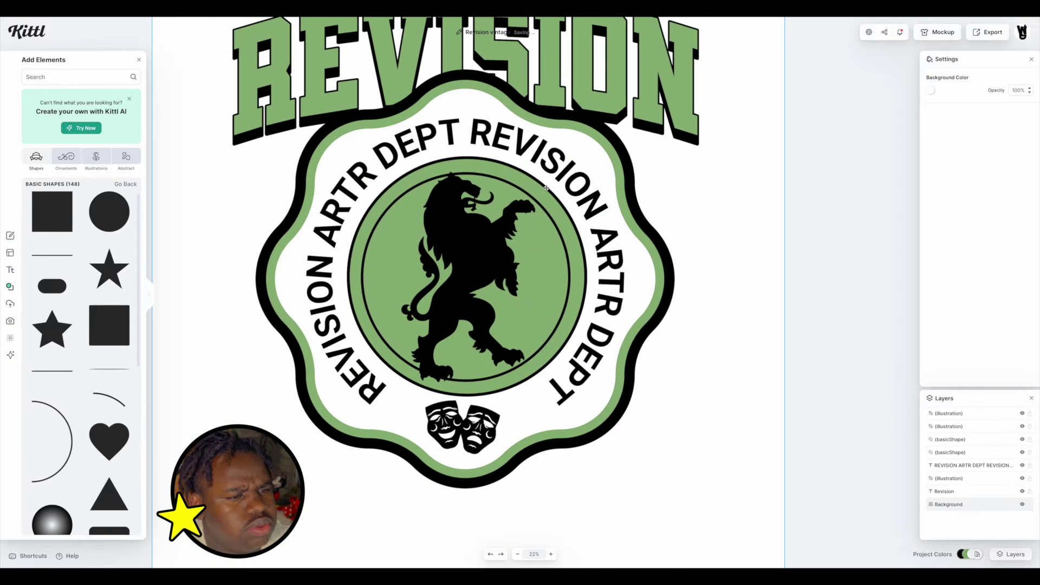
left_click(546, 187)
scroll(519, 187, "right", 1)
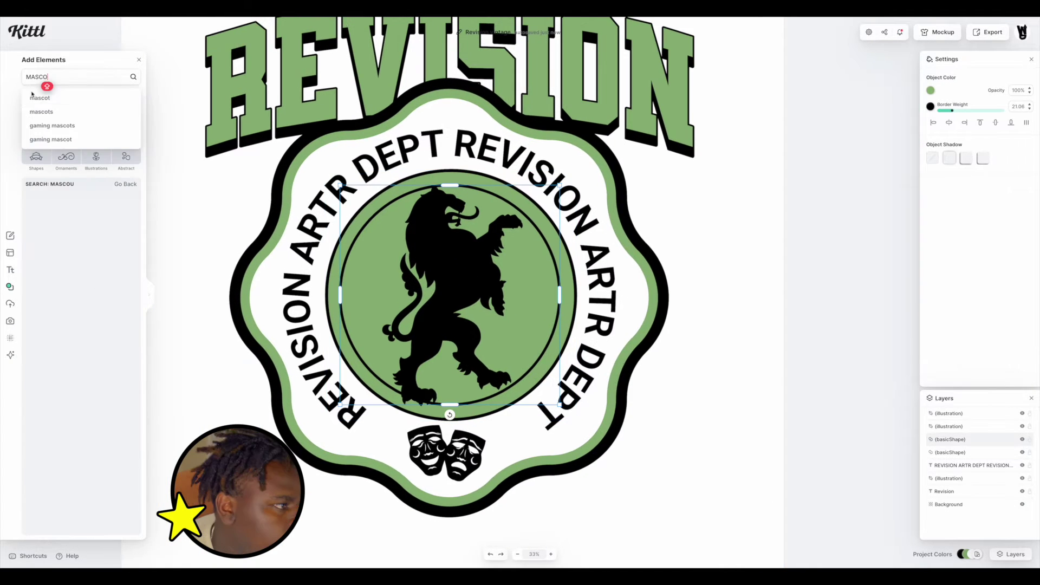
left_click(34, 99)
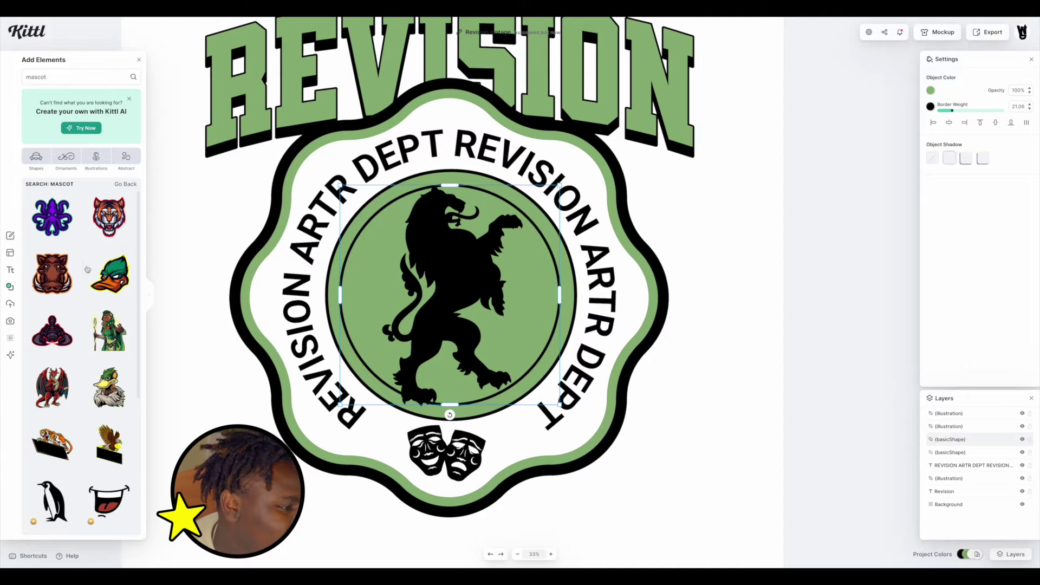
- Place a bulldog mascot from the results onto the canvas and delete the lion
scroll(87, 269, "down", 1)
scroll(62, 263, "up", 1)
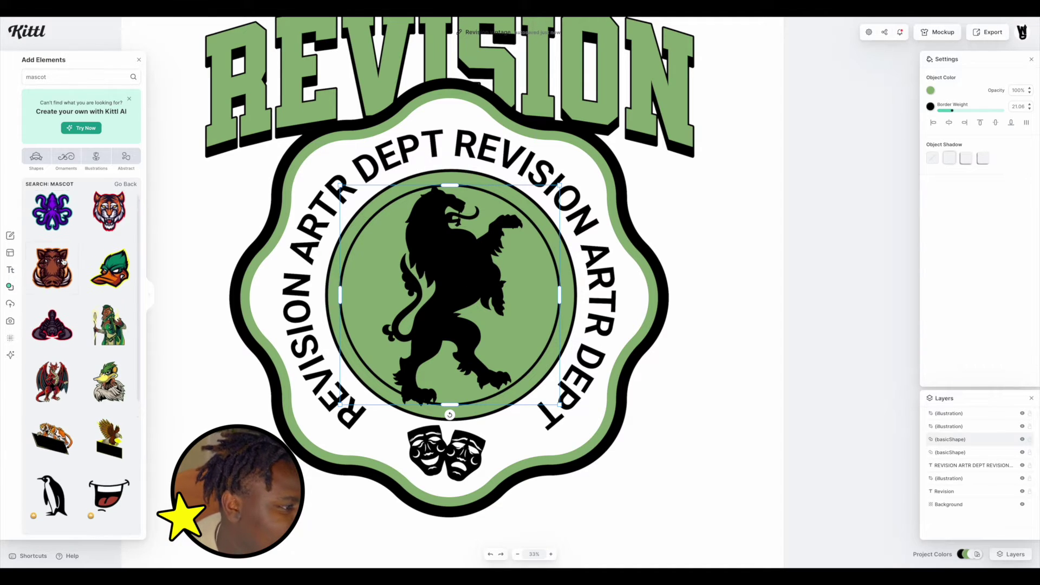
scroll(97, 247, "down", 5)
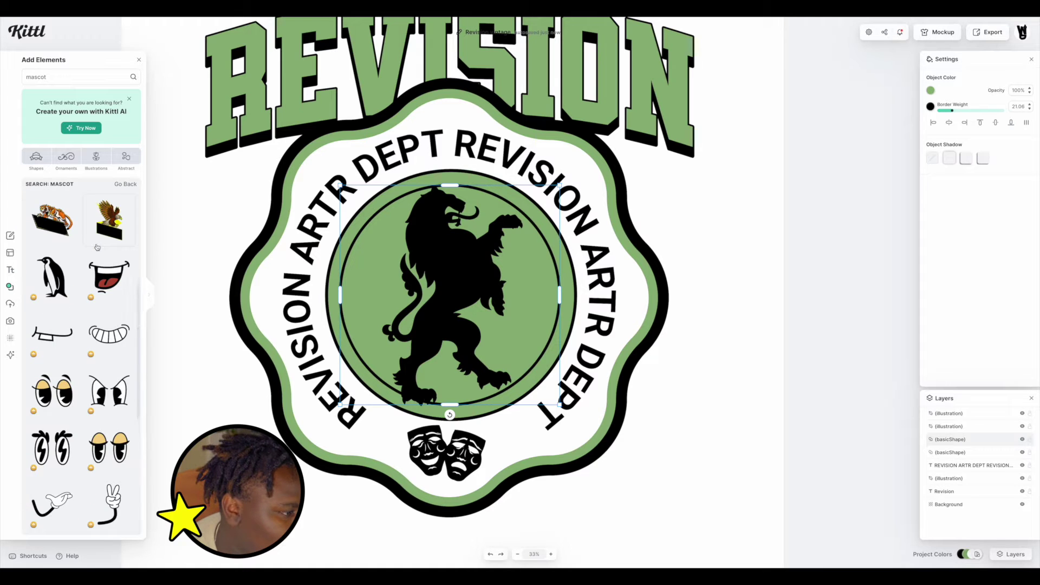
scroll(97, 246, "down", 3)
scroll(80, 282, "up", 5)
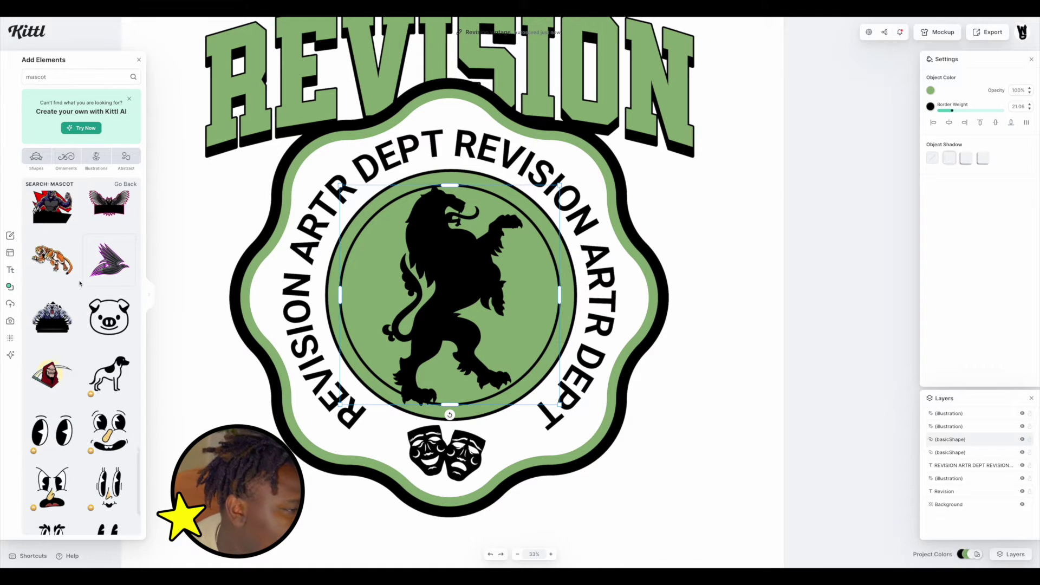
scroll(71, 292, "down", 2)
scroll(109, 311, "down", 2)
scroll(78, 299, "up", 7)
scroll(78, 299, "up", 3)
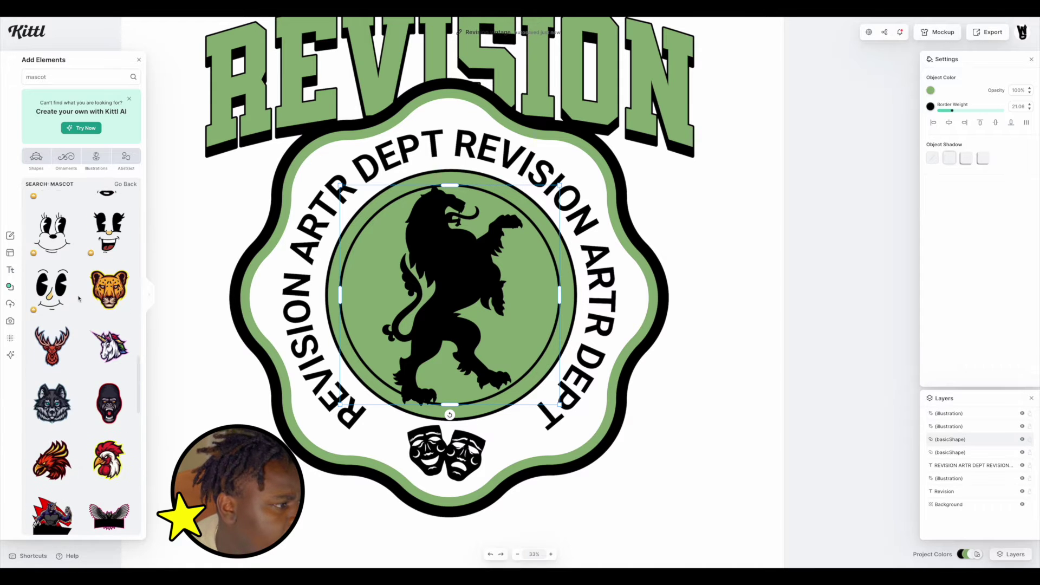
scroll(103, 380, "down", 10)
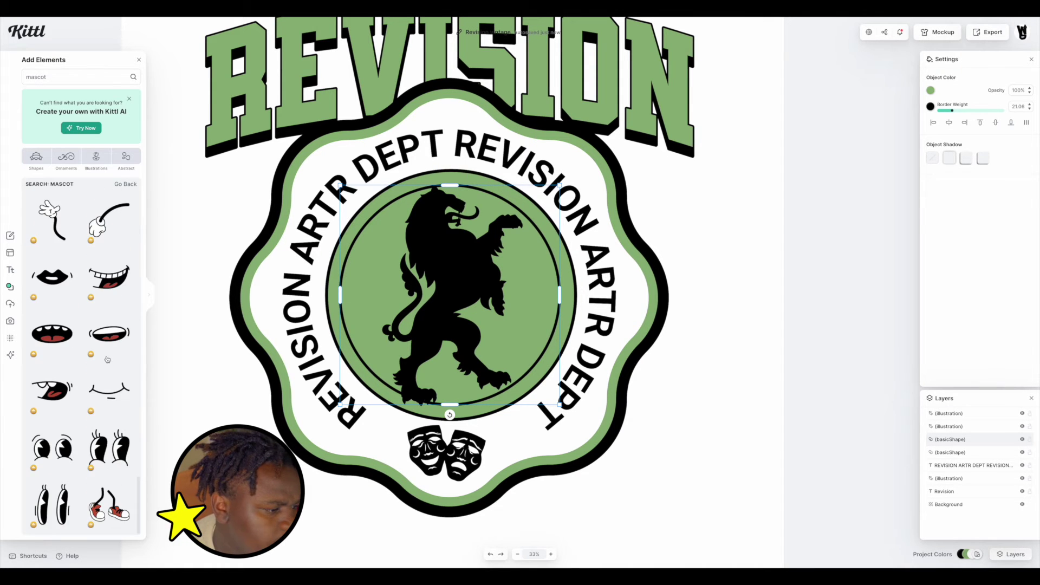
left_click_drag(52, 390, 470, 309)
left_click(464, 266)
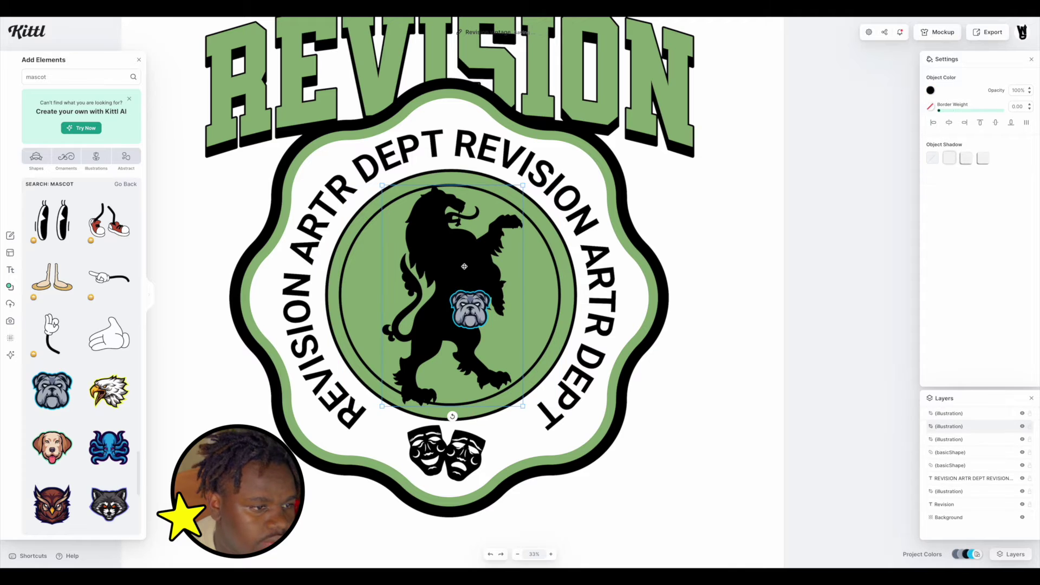
key("Delete")
- Enlarge and centre the bulldog so it fills the inner circle
left_click(475, 304)
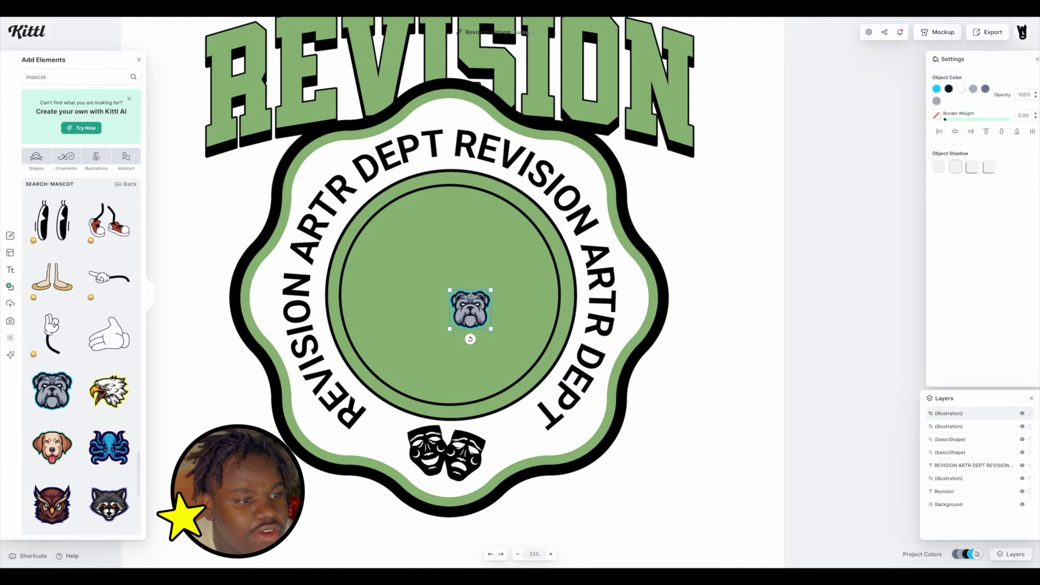
left_click_drag(491, 291, 656, 135)
left_click_drag(553, 233, 478, 284)
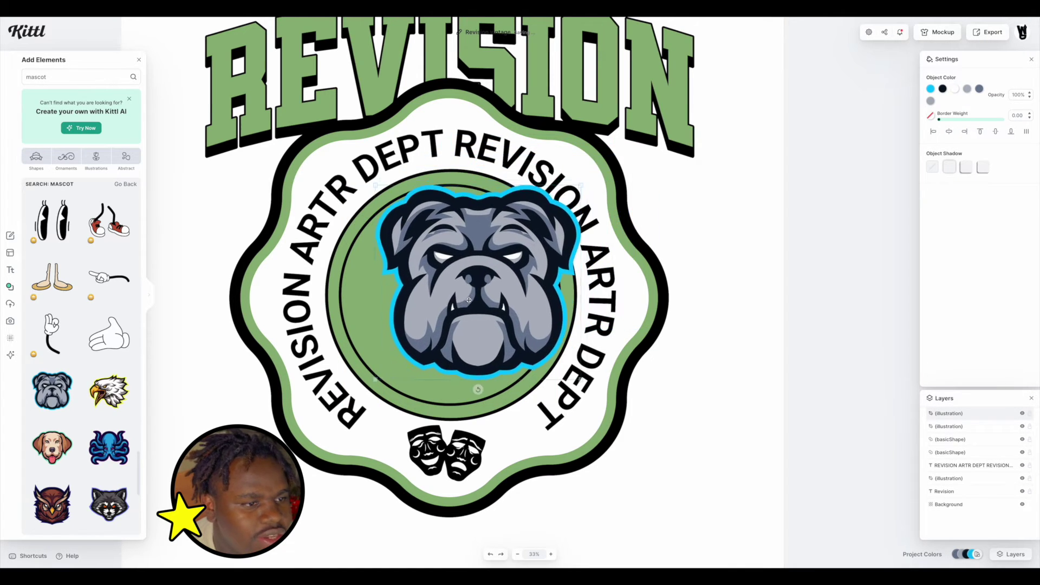
left_click_drag(478, 284, 459, 292)
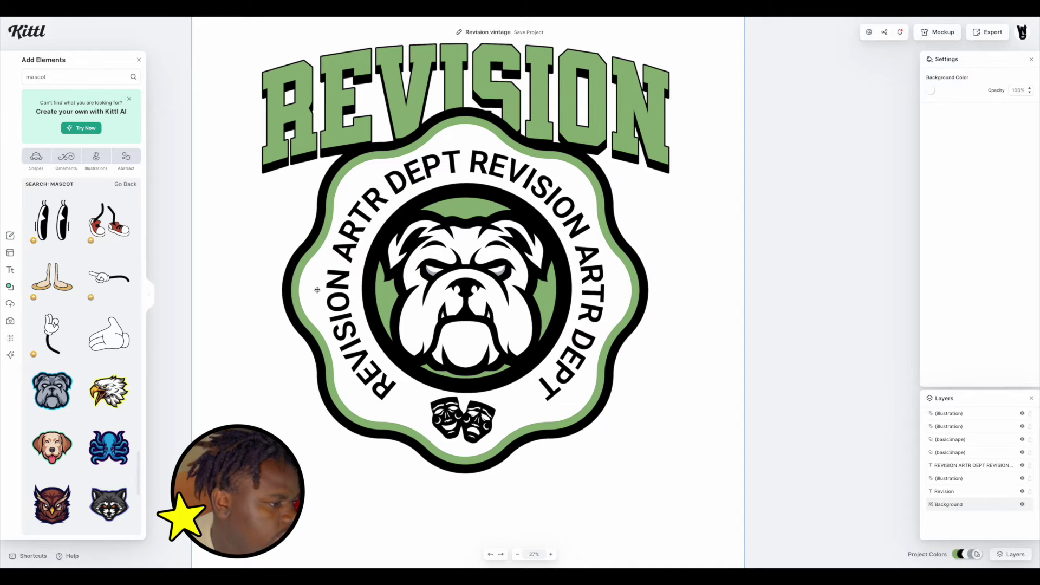
- Add '20' and '02' year headlines beside the badge, align them and apply the Tricot font
scroll(106, 388, "down", 10)
scroll(79, 363, "down", 1)
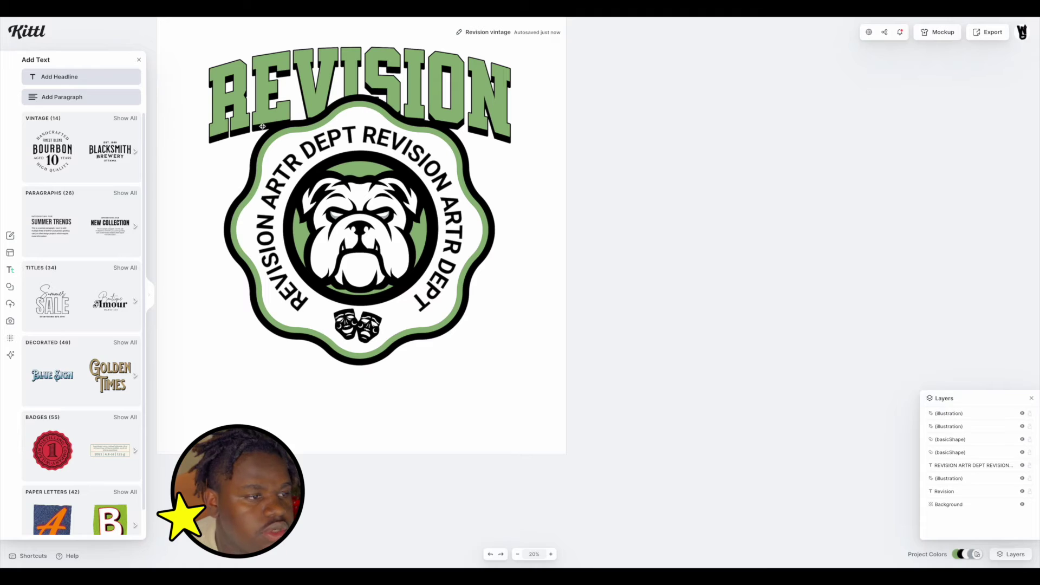
left_click(44, 79)
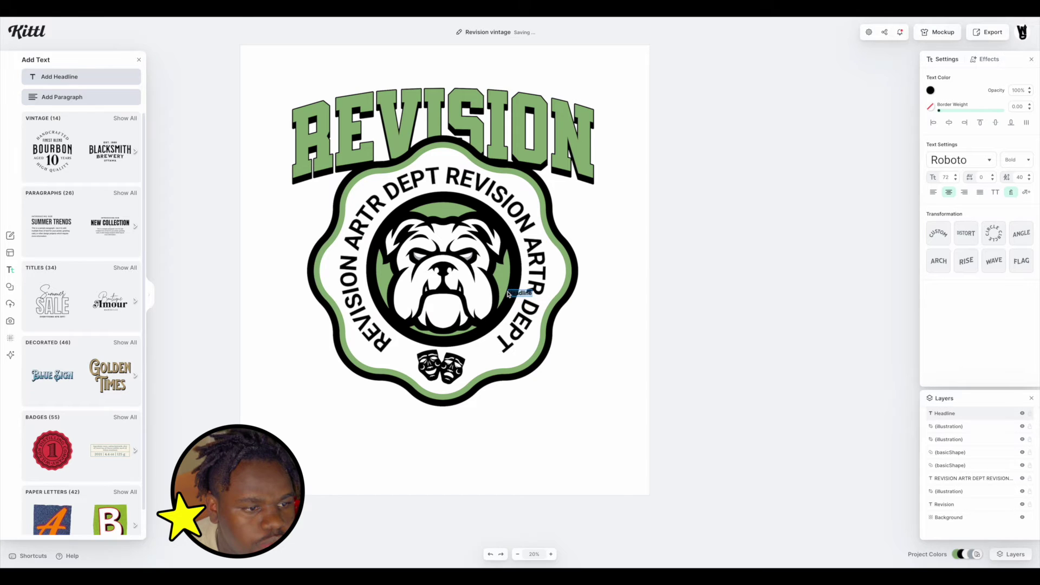
scroll(508, 295, "up", 5)
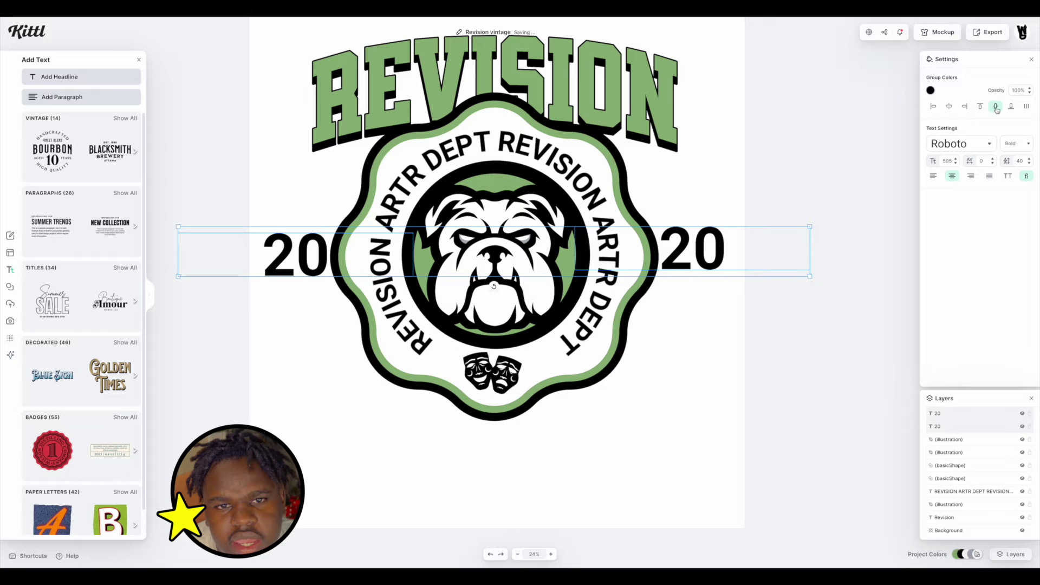
left_click(995, 108)
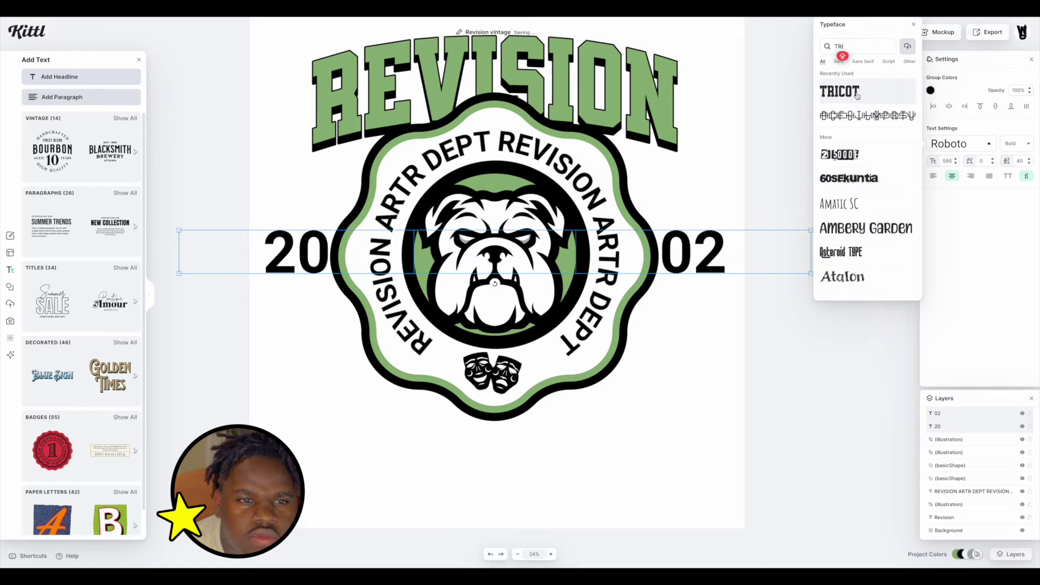
left_click(857, 95)
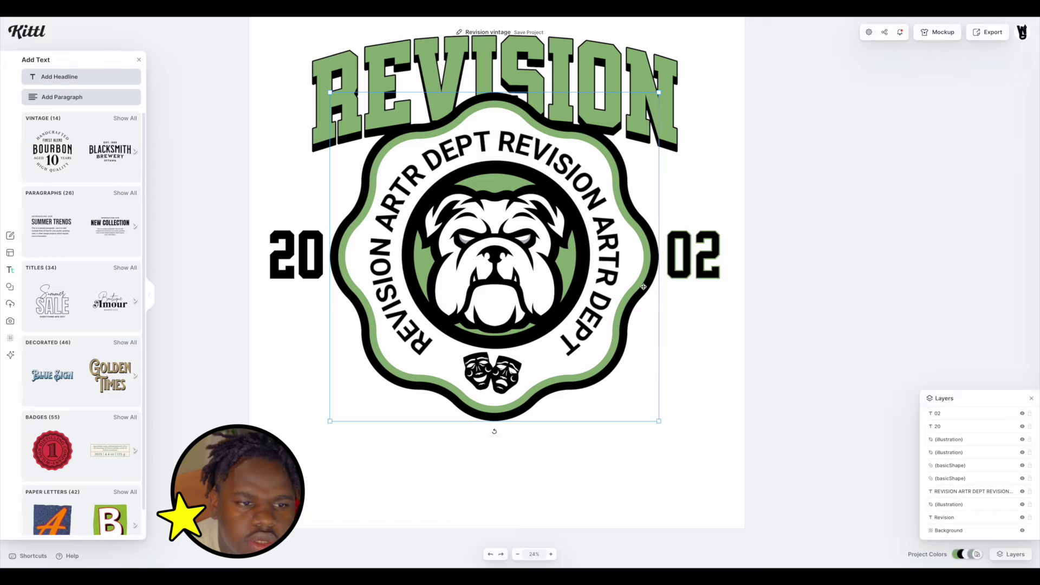
left_click(692, 261)
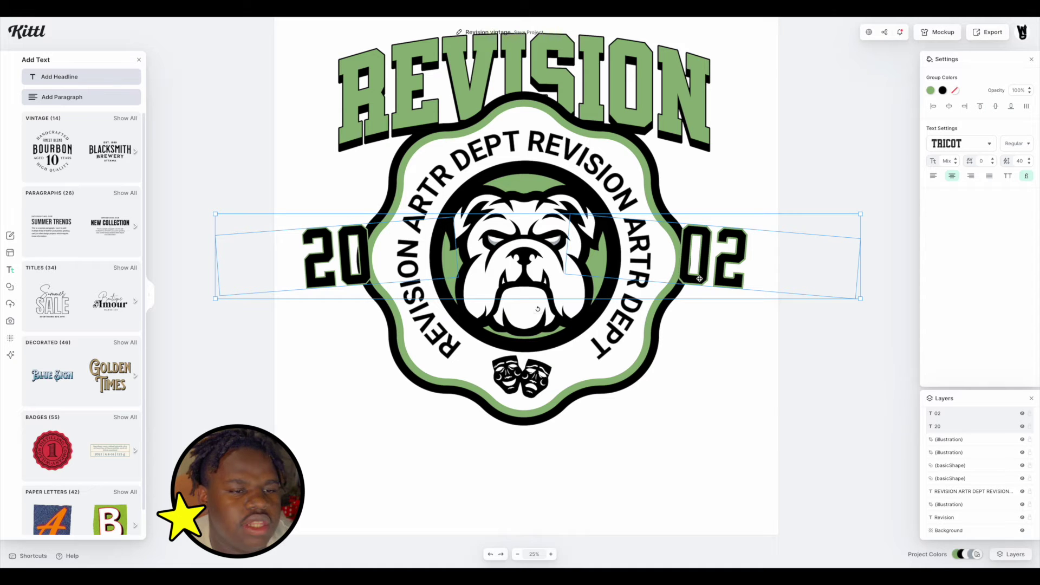
right_click(699, 279)
- Send the year numbers behind the badge and group every element together
left_click(743, 403)
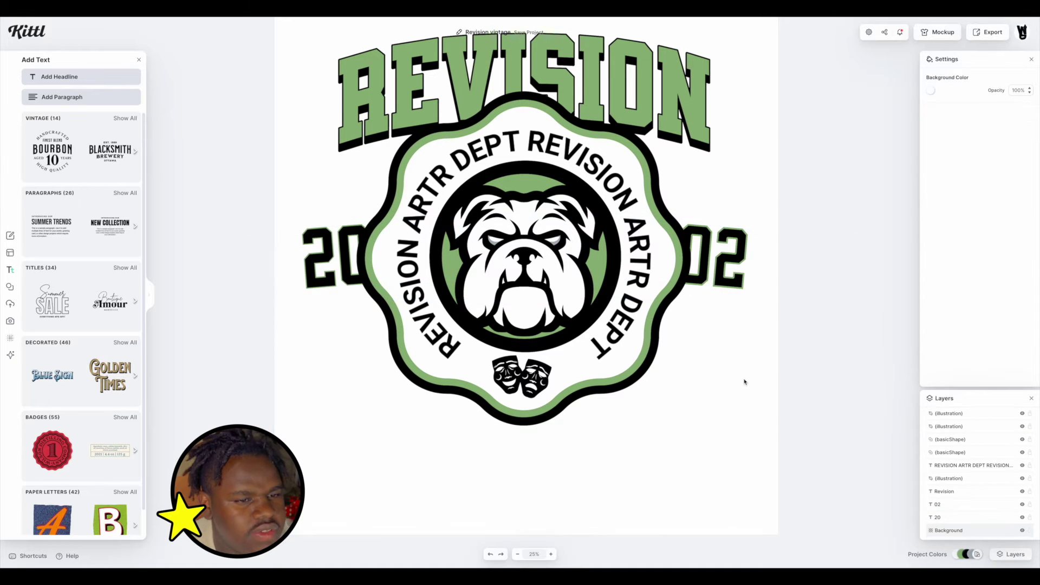
left_click(820, 301)
scroll(657, 263, "down", 3)
key("super+g")
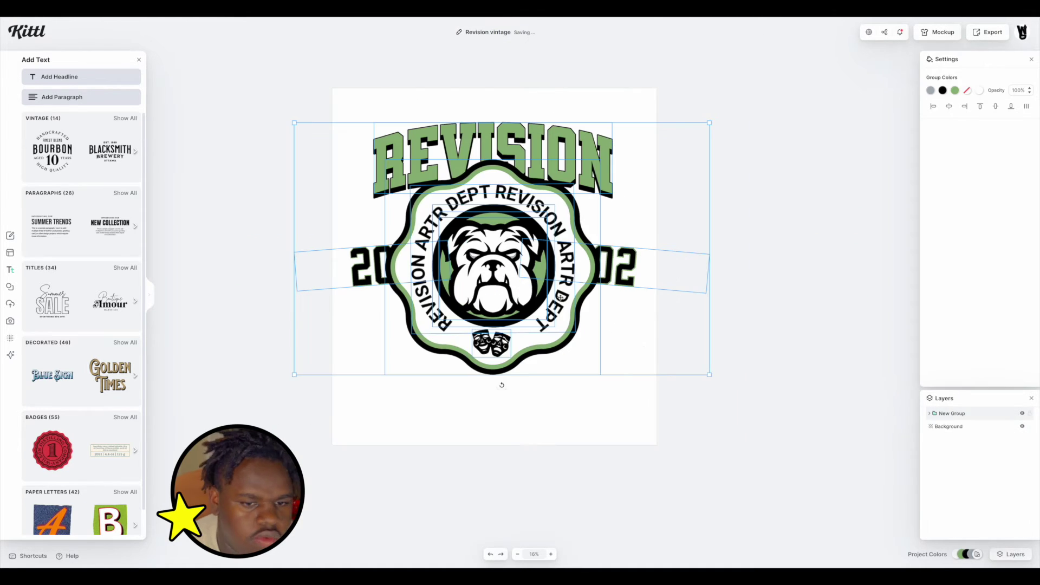
left_click(679, 364)
- Hide the white background and nudge the badge group slightly down and left
left_click(520, 315)
left_click(677, 332)
left_click(527, 329)
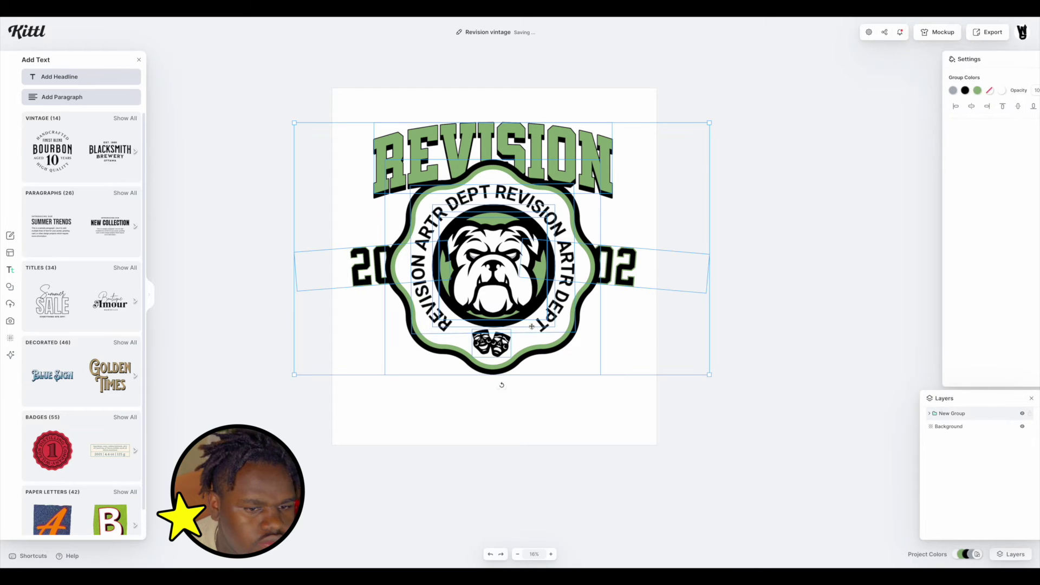
left_click(1022, 428)
left_click(698, 391)
left_click_drag(471, 295, 468, 299)
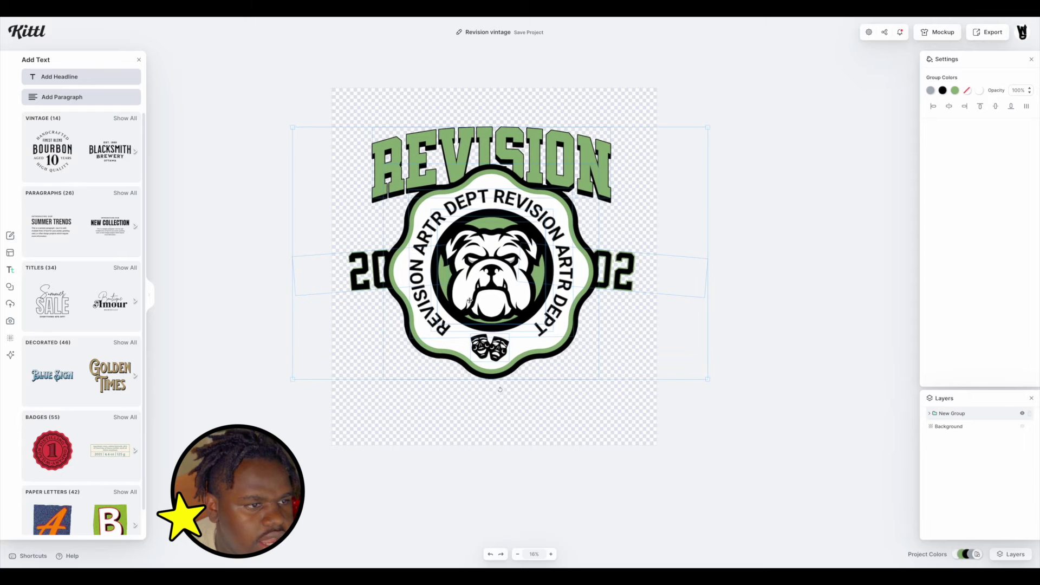
left_click(727, 281)
scroll(517, 260, "up", 3)
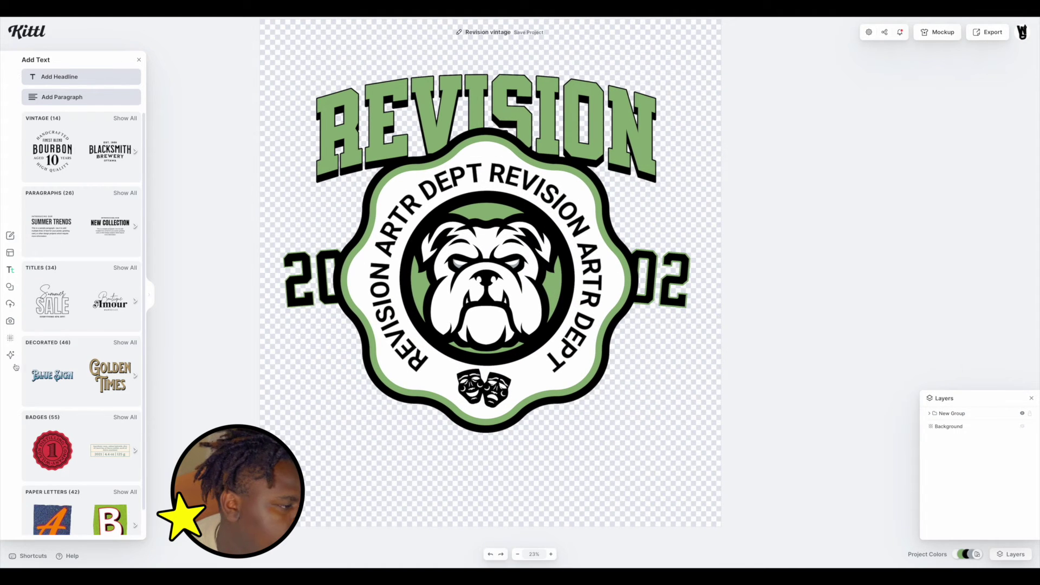
left_click(10, 338)
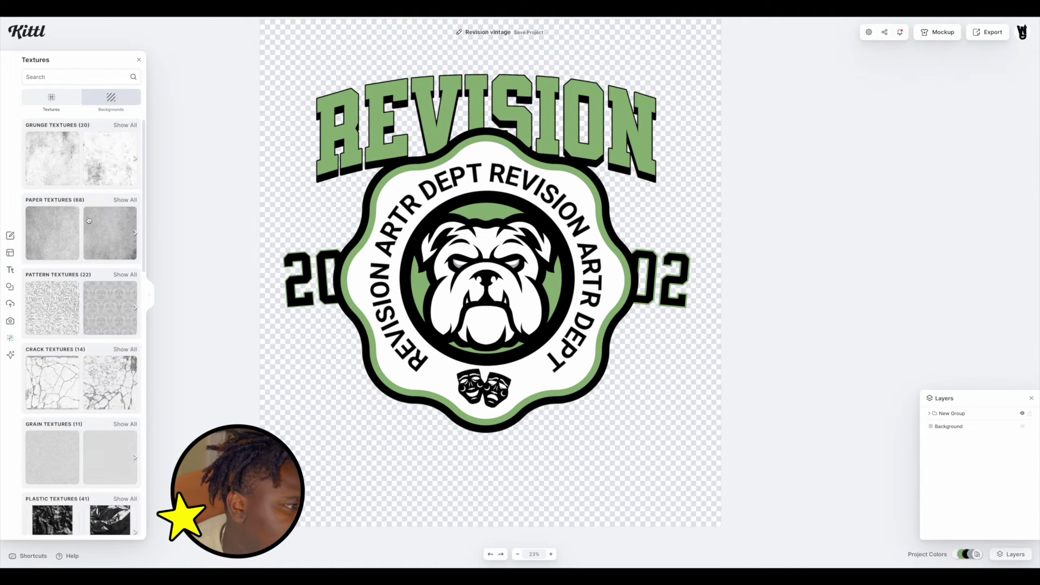
- Drag a grunge texture over the artboard and set its blend mode to Alpha Mask
left_click(125, 125)
left_click_drag(90, 270, 474, 233)
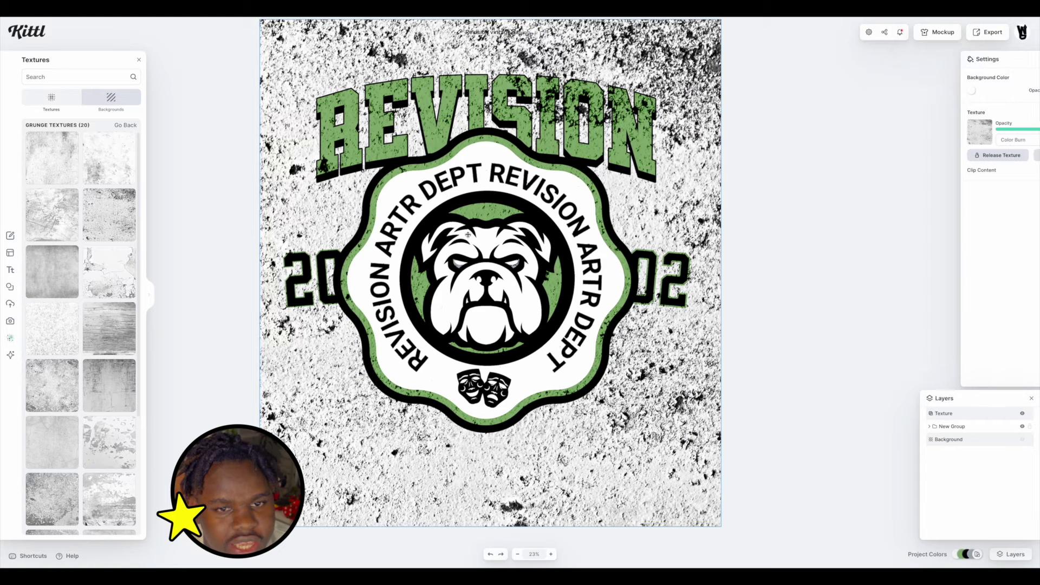
left_click(1010, 141)
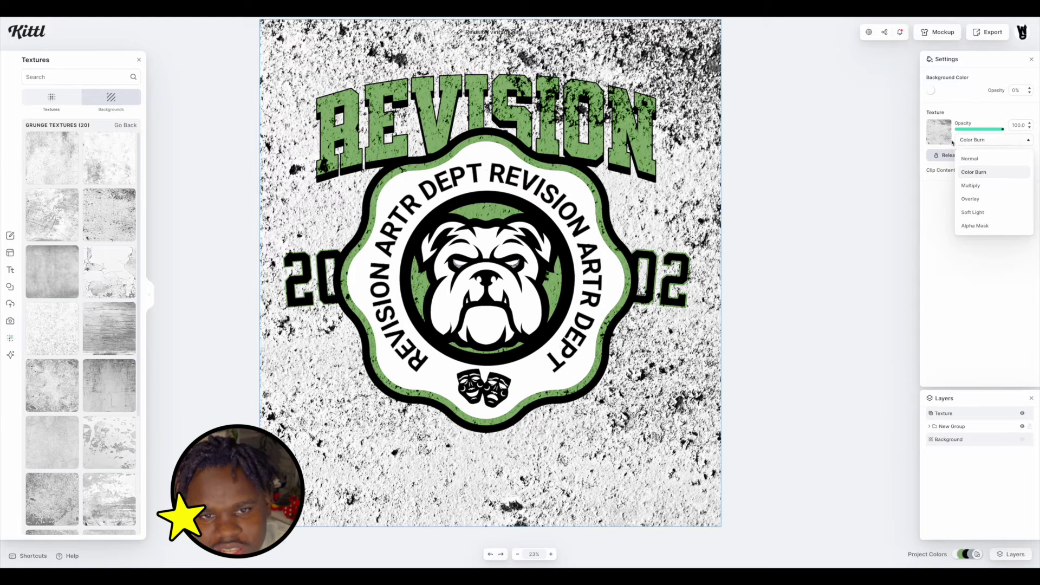
left_click(975, 226)
left_click(815, 196)
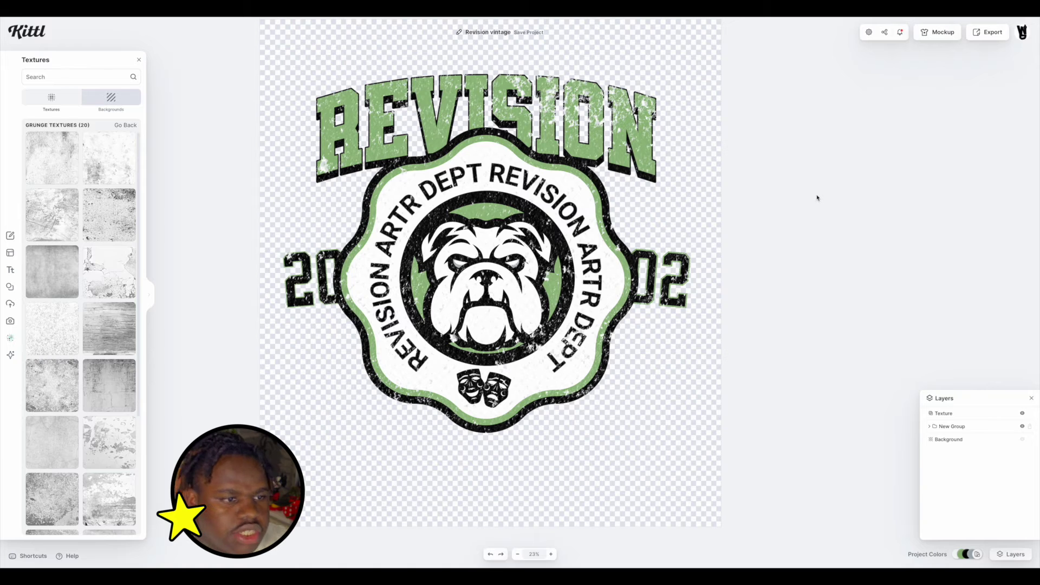
- Preview the badge on a T-shirt mockup, then start a print order
left_click(937, 32)
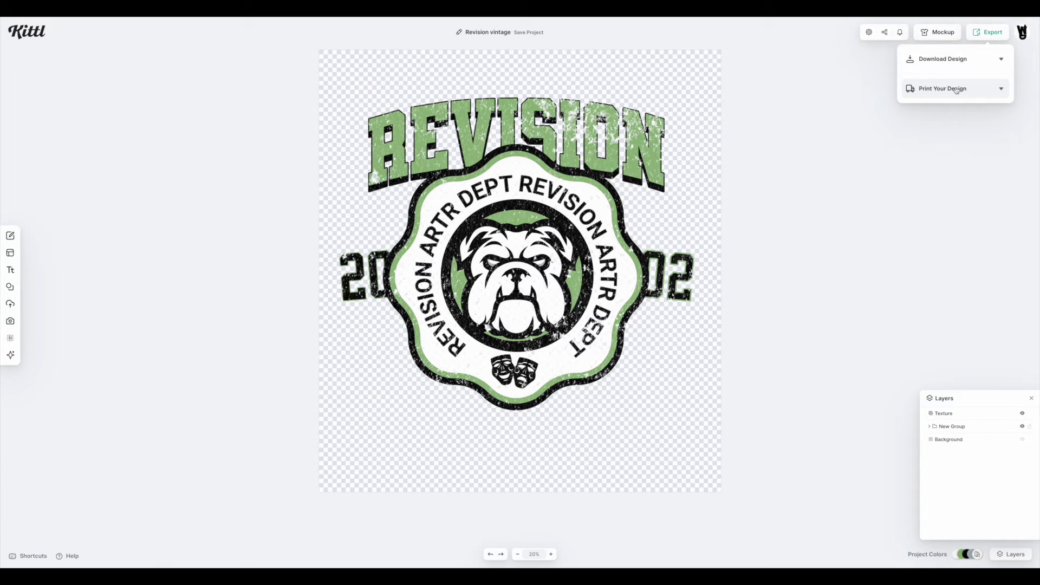
left_click(956, 89)
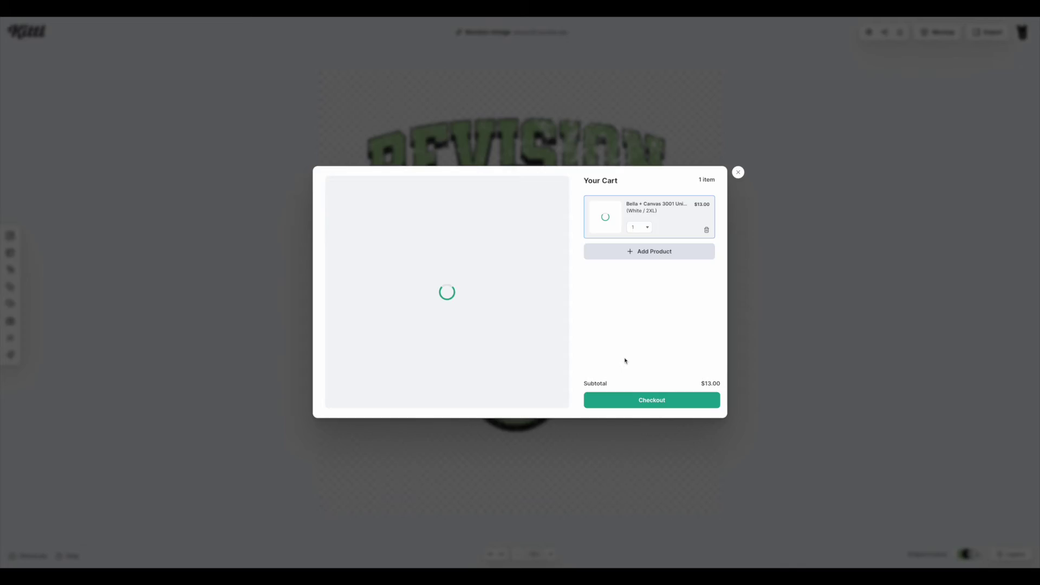